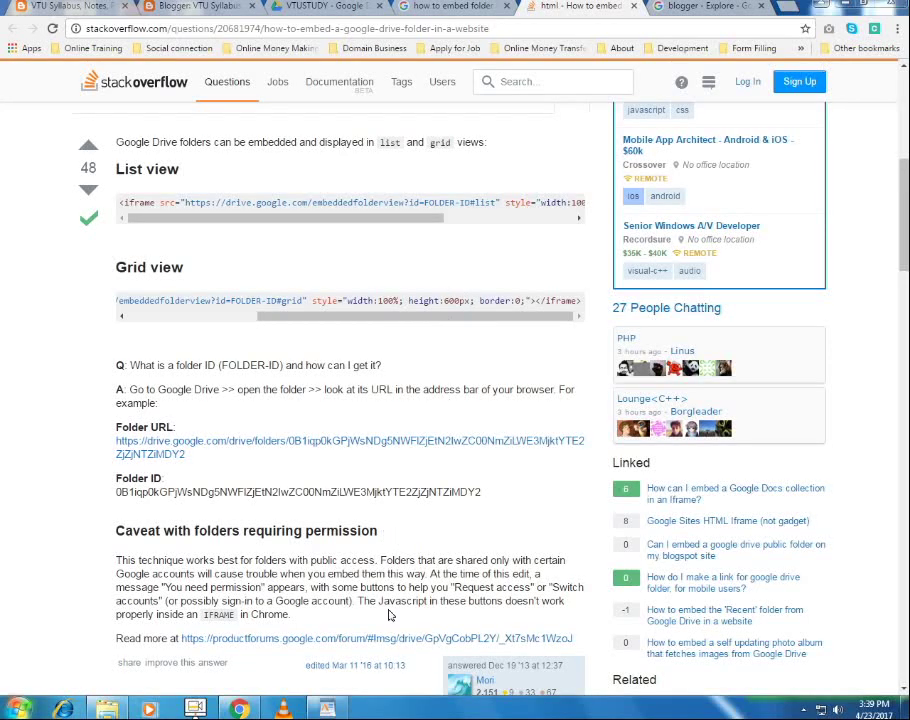
Switch to the WordPad notes and read the heading about embedding Google Drive files and folders in Blogger or a website
left_click(326, 708)
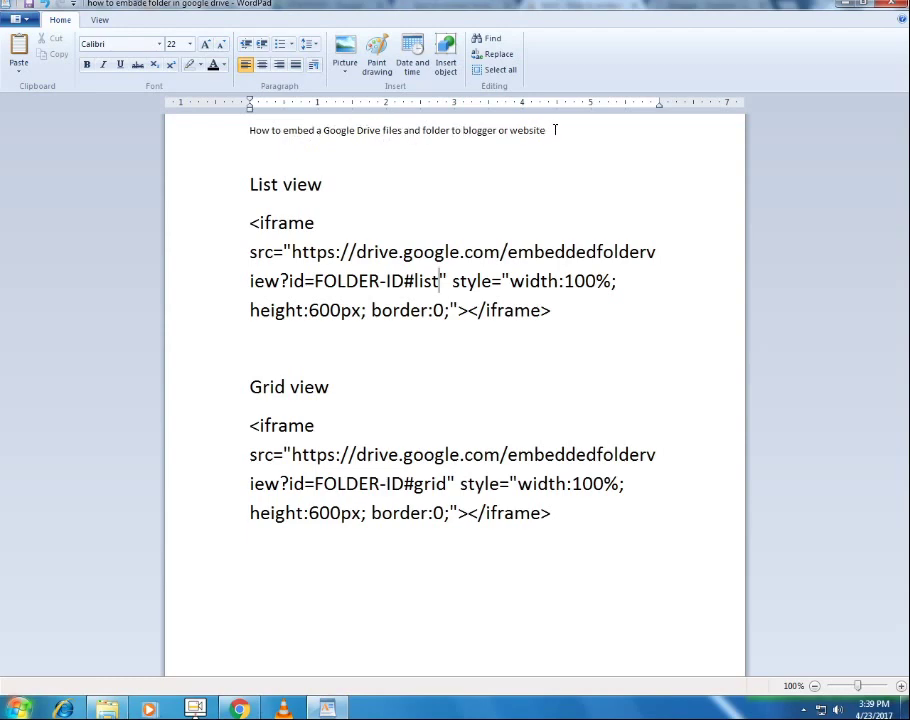
left_click_drag(583, 130, 201, 136)
left_click(351, 167)
left_click_drag(424, 130, 539, 130)
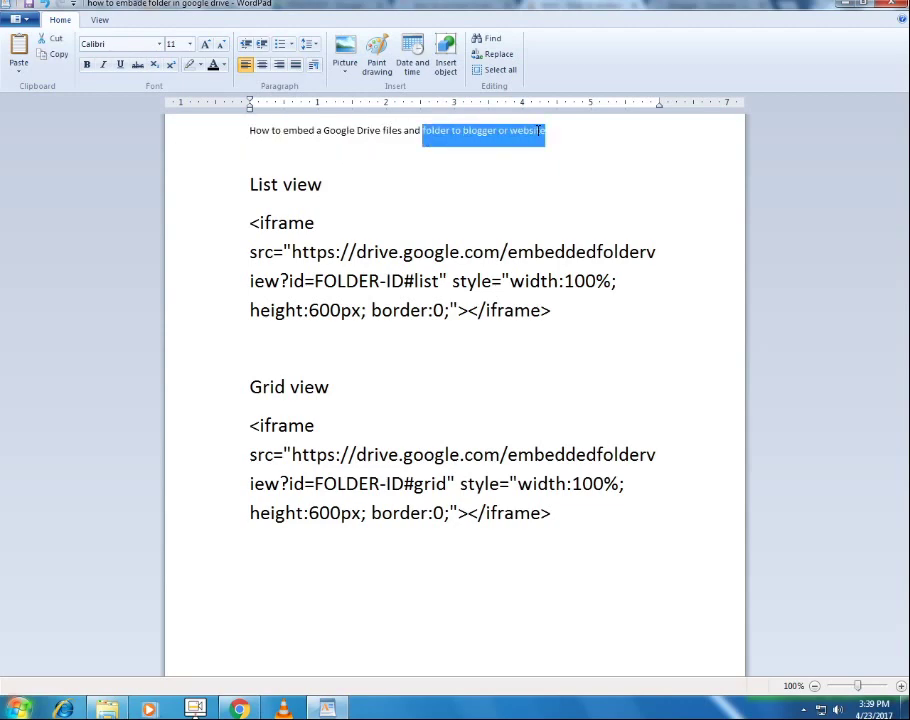
left_click(423, 179)
left_click_drag(496, 130, 414, 129)
left_click(394, 236)
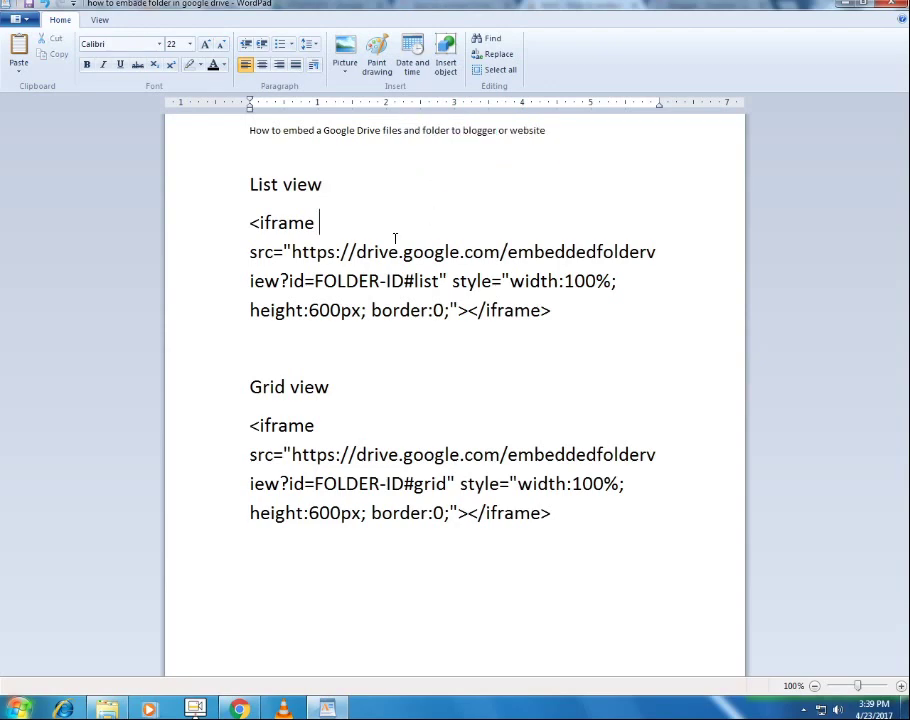
left_click(338, 712)
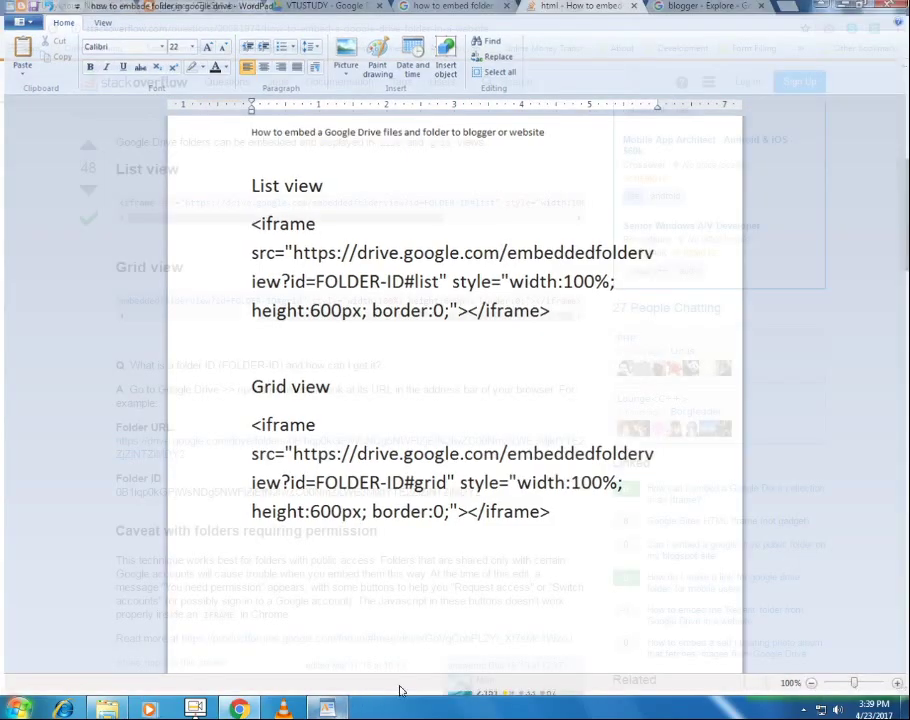
Review the published VTU blog, its Blogger posts list and the VTUSTUDY folder in Google Drive
left_click(68, 10)
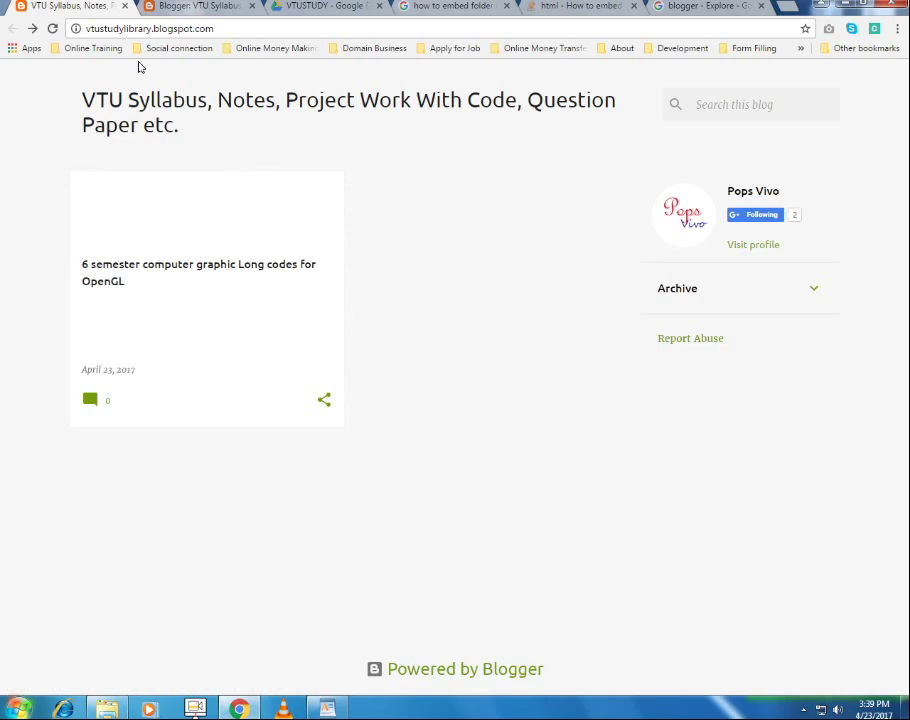
left_click(217, 6)
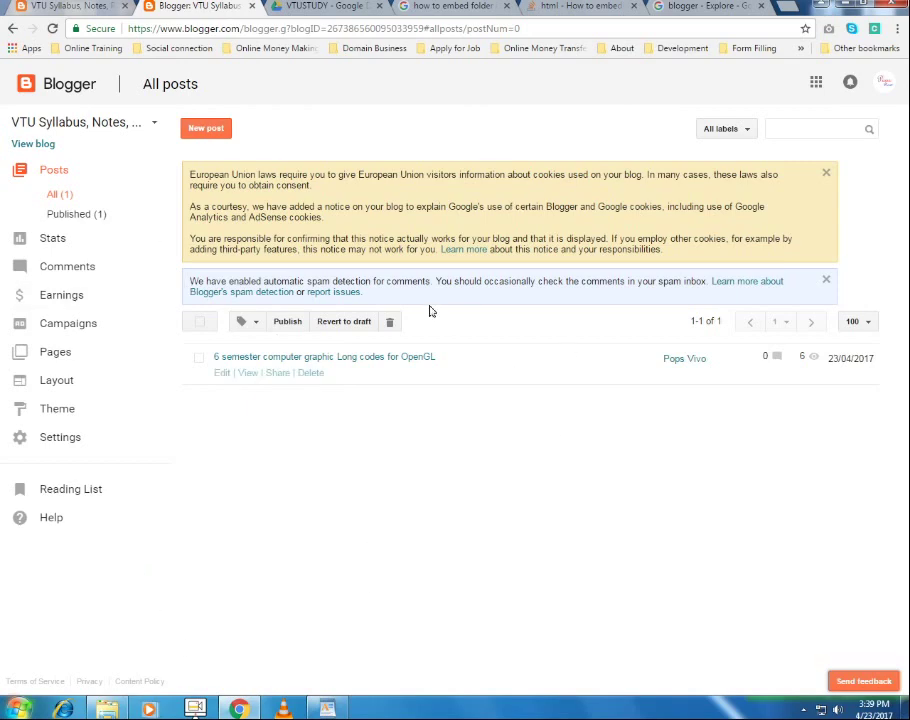
left_click(40, 8)
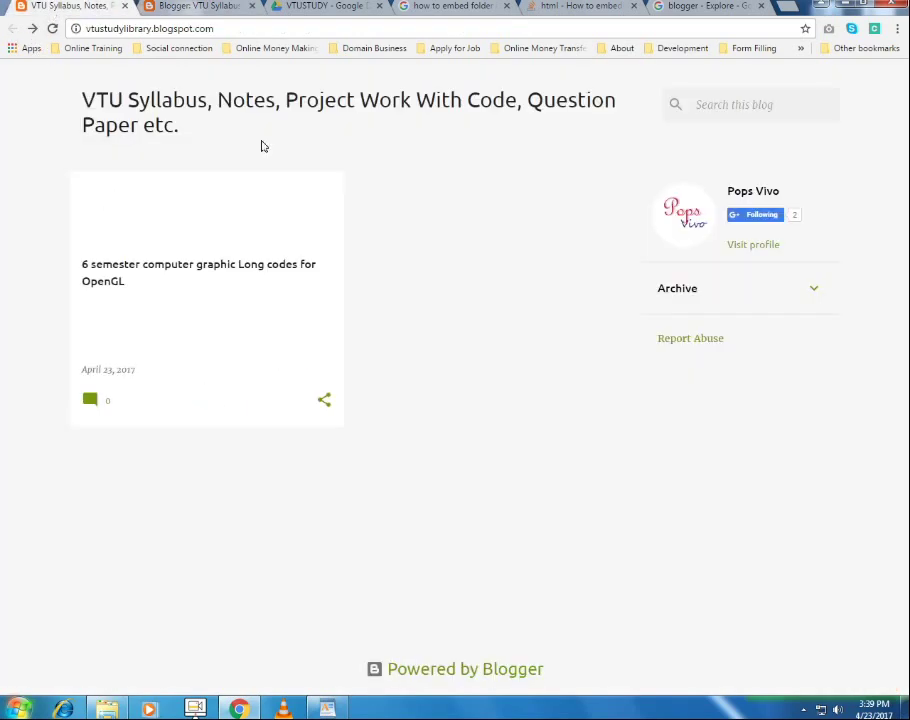
left_click(152, 8)
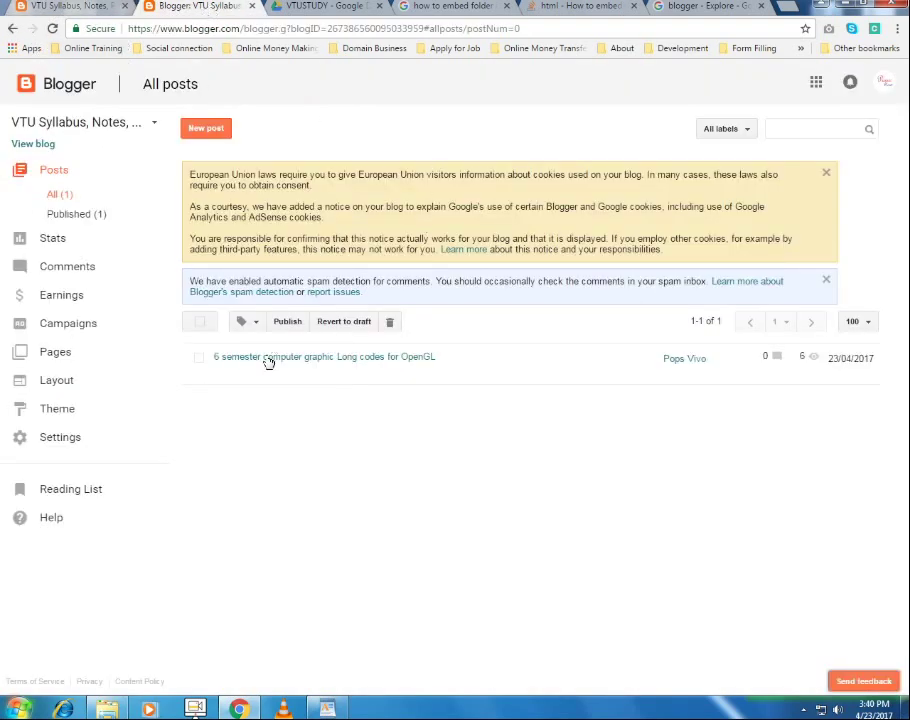
left_click(315, 8)
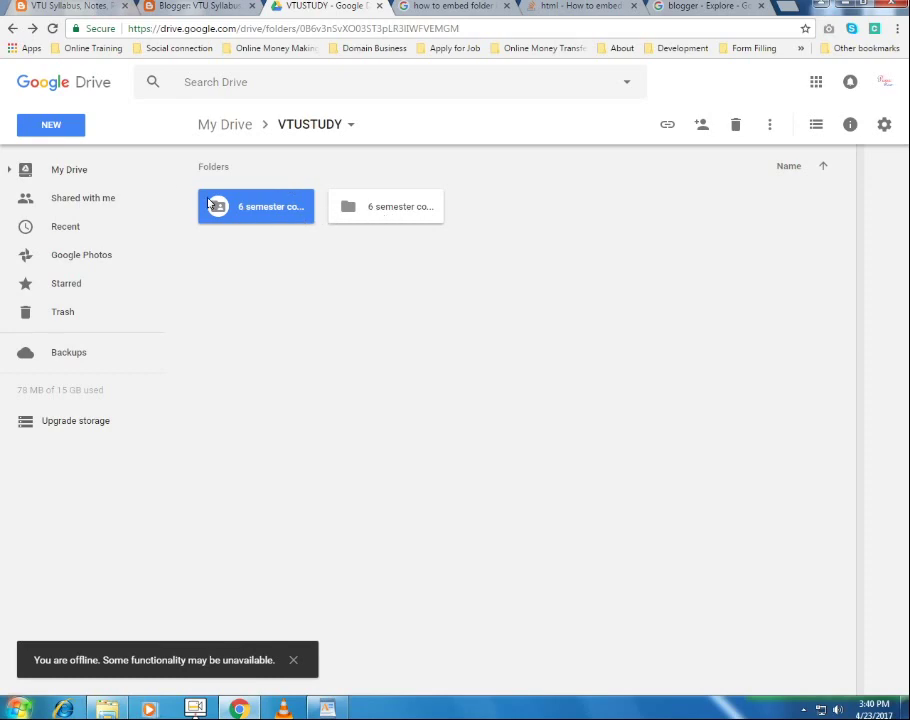
Look through the options for adding new items to the VTUSTUDY Drive folder and dismiss the offline notice
left_click(60, 133)
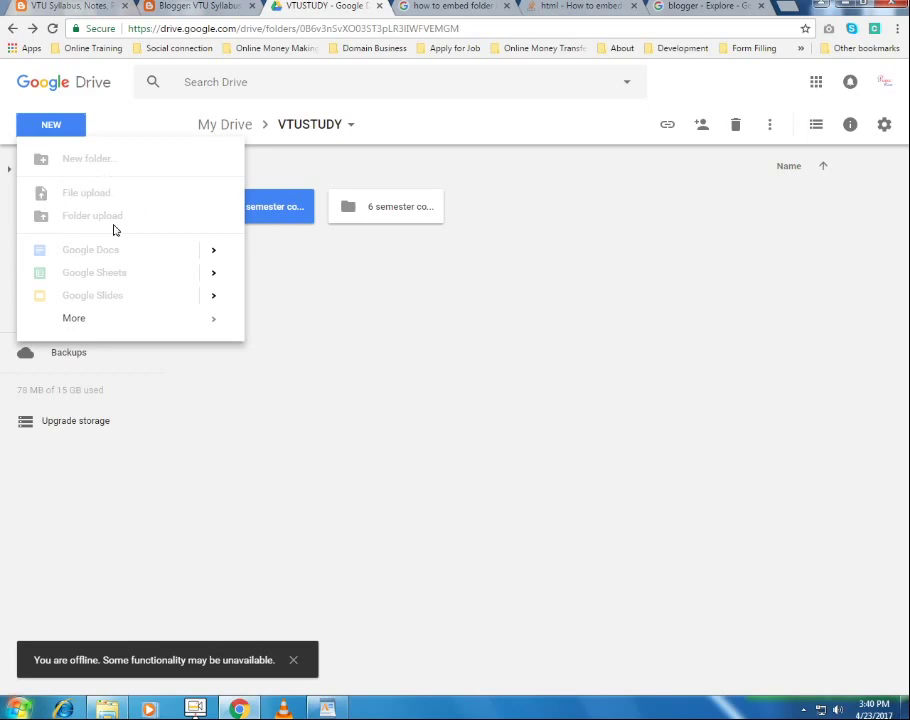
left_click(68, 318)
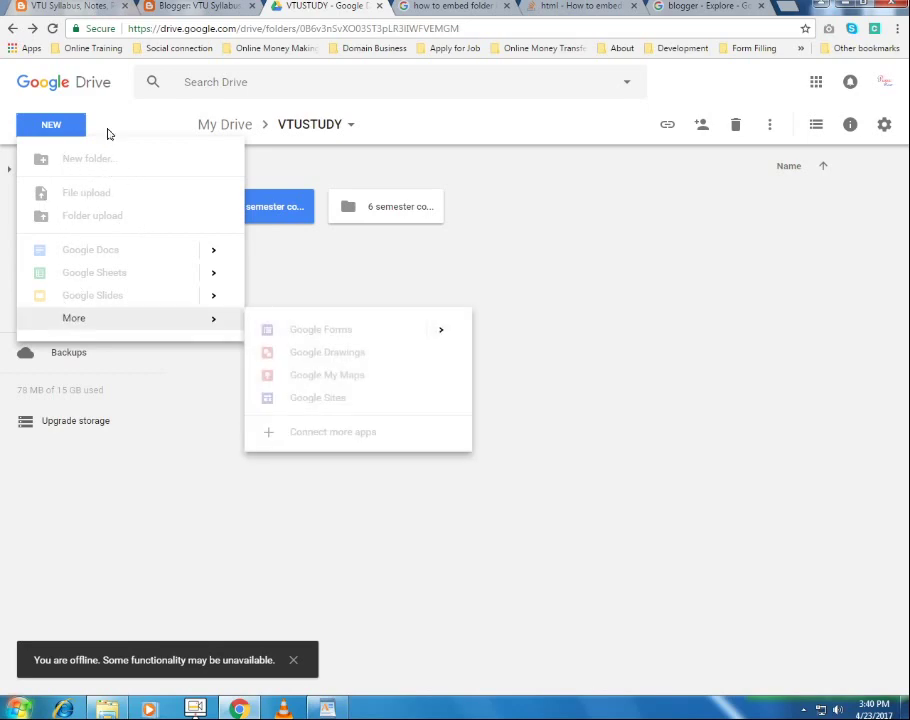
left_click(343, 345)
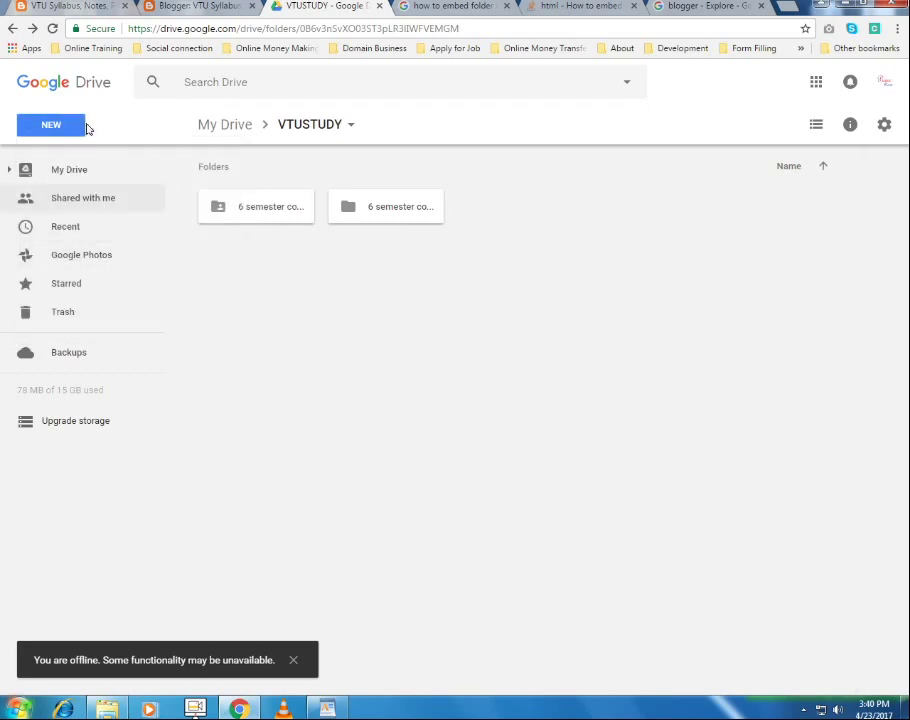
left_click(62, 136)
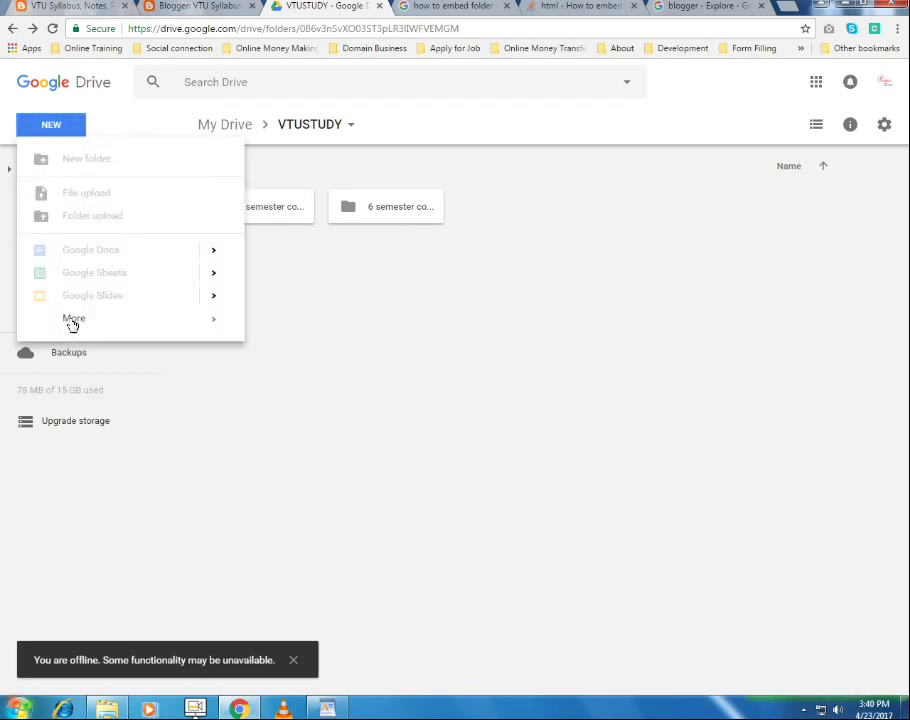
left_click(321, 531)
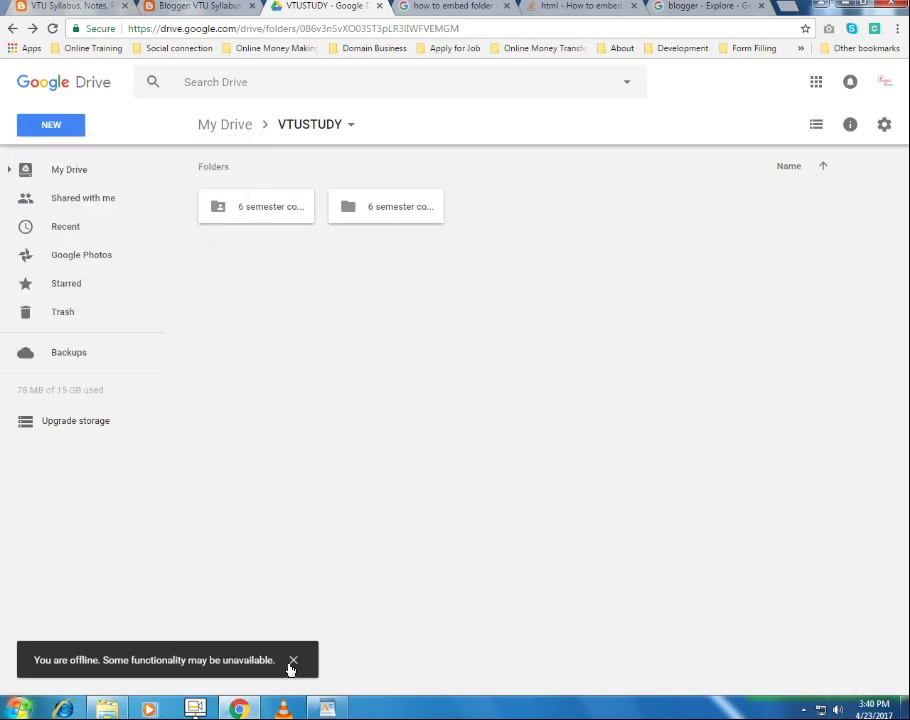
left_click(292, 660)
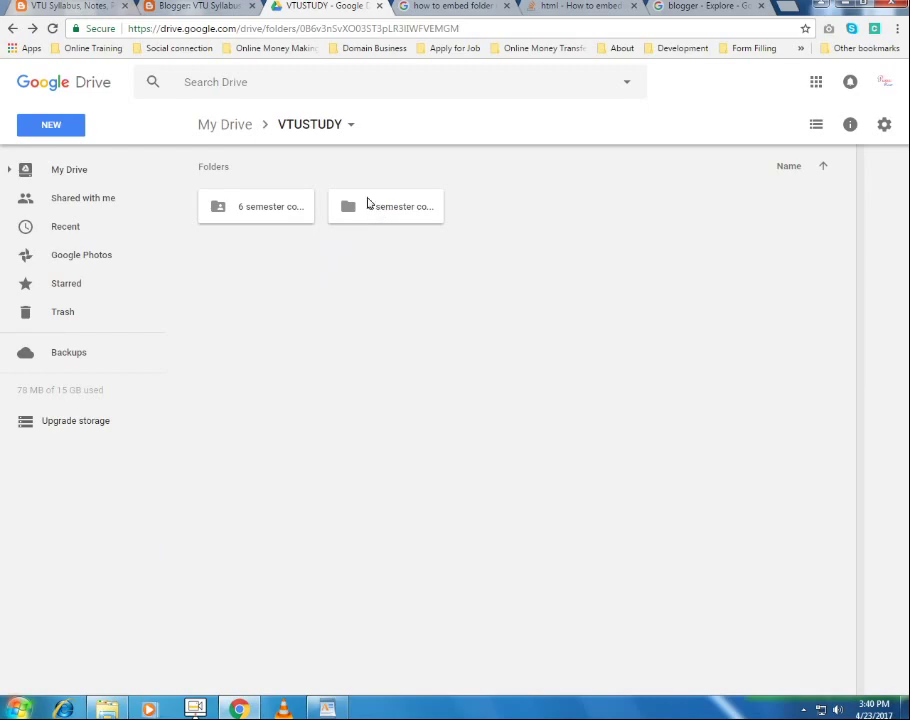
Compare the live blog page with the Drive folder and return to the Blogger posts list
left_click(60, 8)
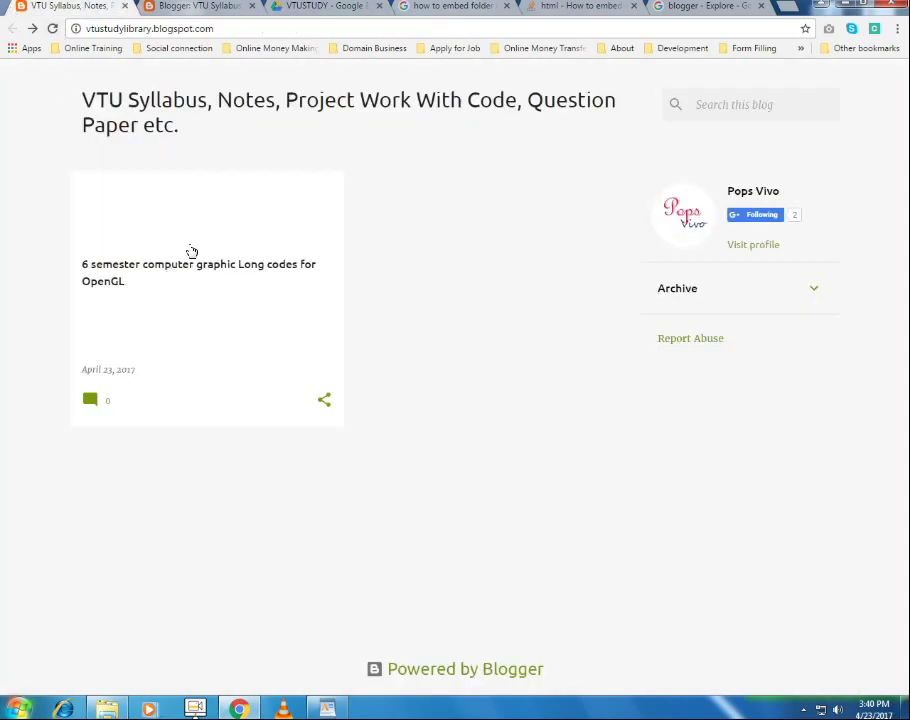
left_click(188, 8)
left_click(300, 8)
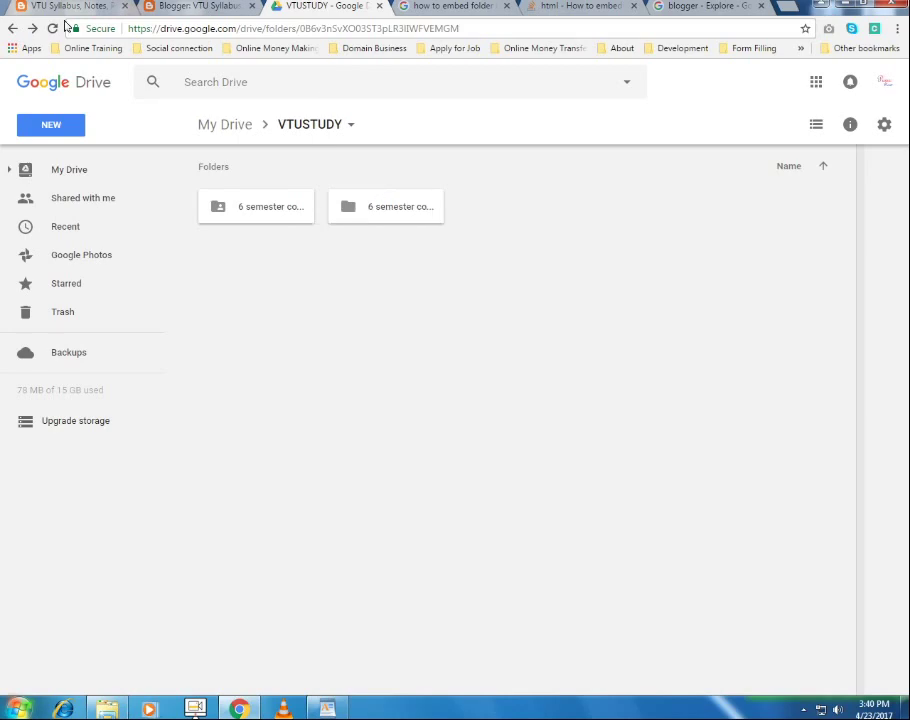
left_click(198, 8)
left_click(100, 10)
left_click(205, 12)
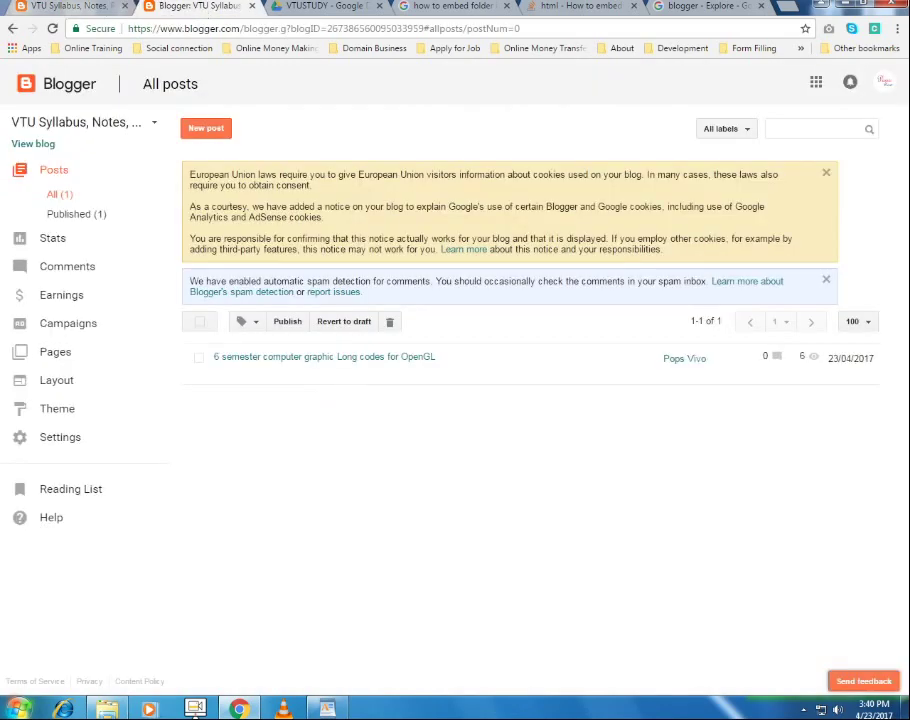
Create a new blog post and show its body as HTML source after checking the Compose view
left_click(200, 128)
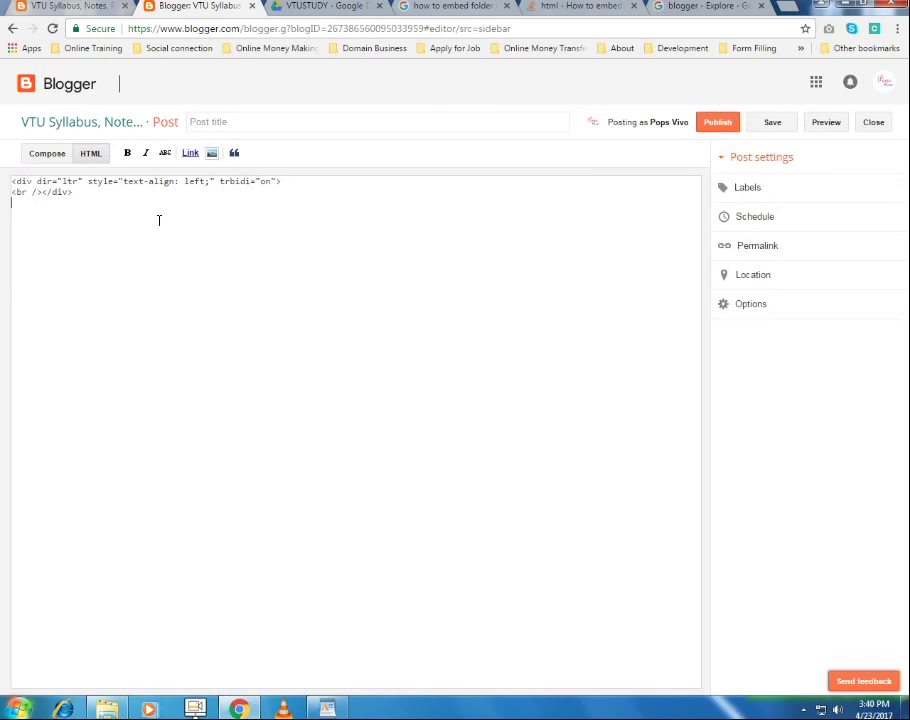
left_click(60, 155)
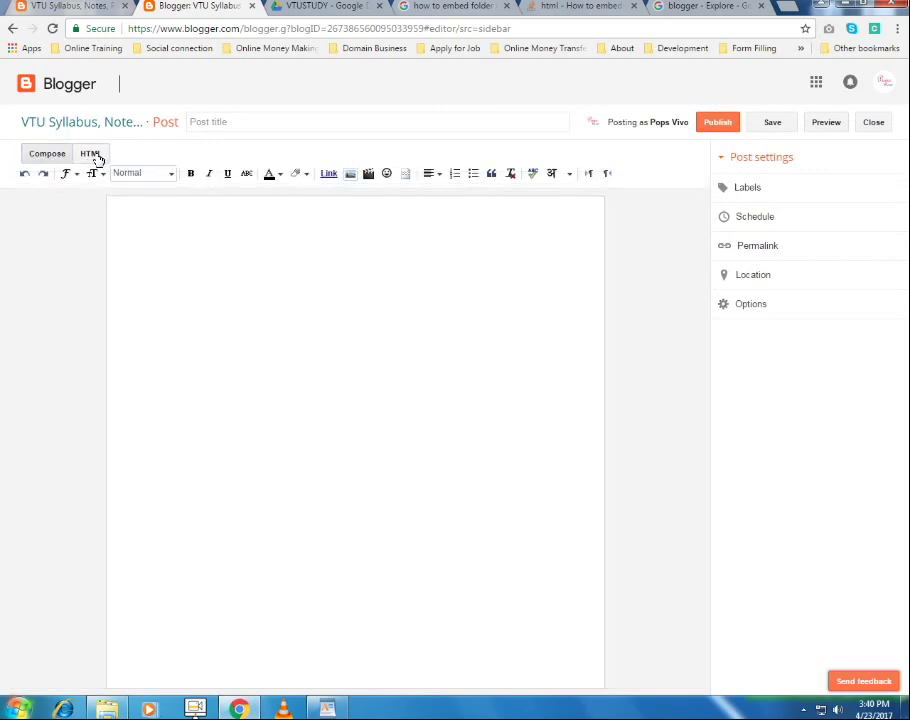
left_click(92, 154)
Paste the post title and edit it to read "6 semester computer graphic Short codes for OpenGL"
left_click(256, 121)
right_click(257, 123)
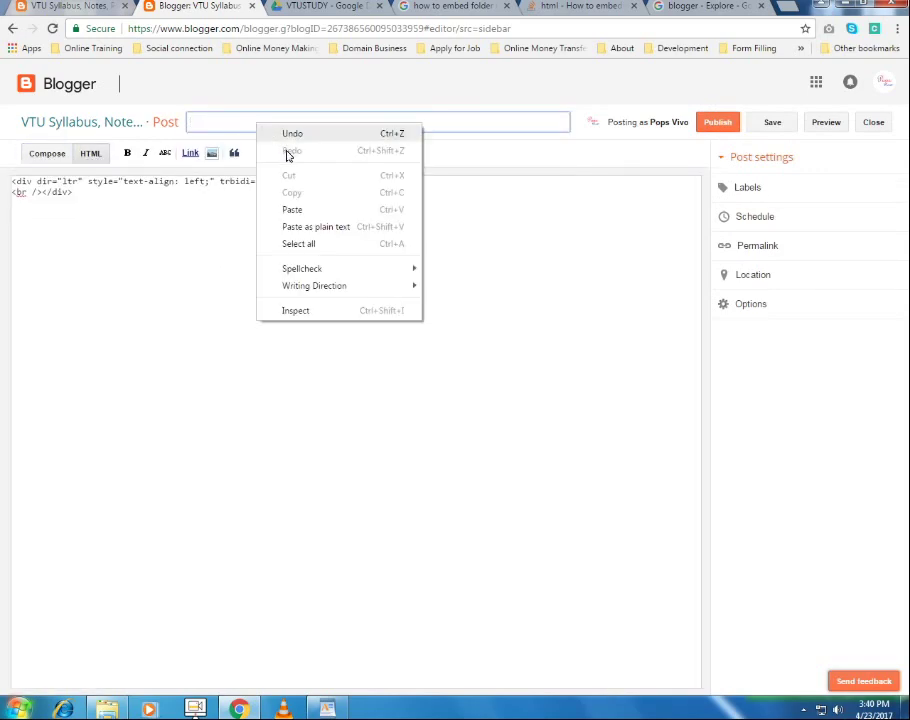
left_click(286, 226)
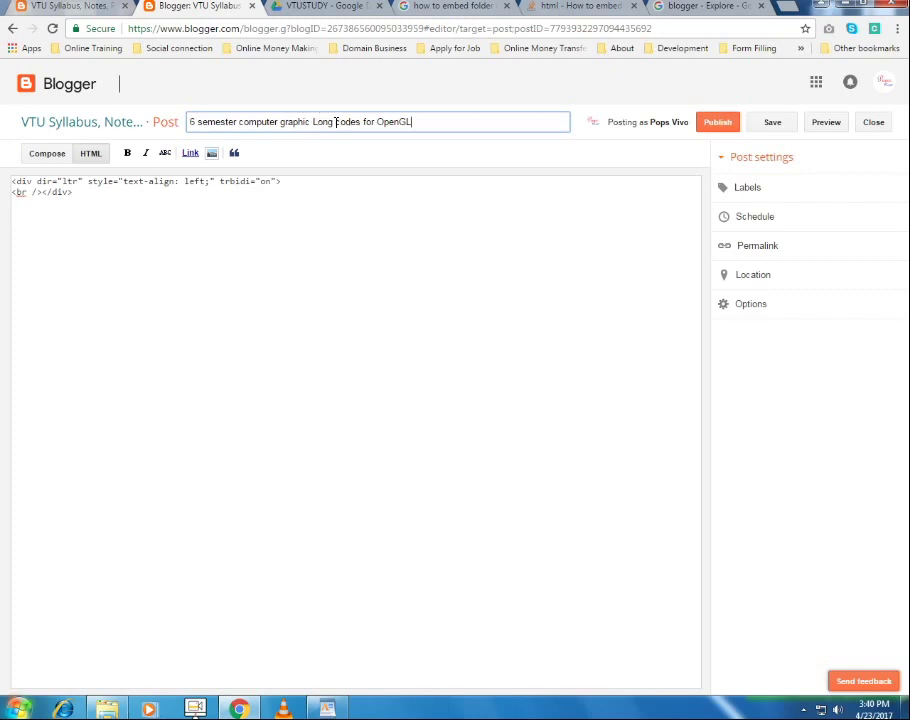
key("BackSpace")
key("BackSpace")
key("BackSpace")
key("BackSpace")
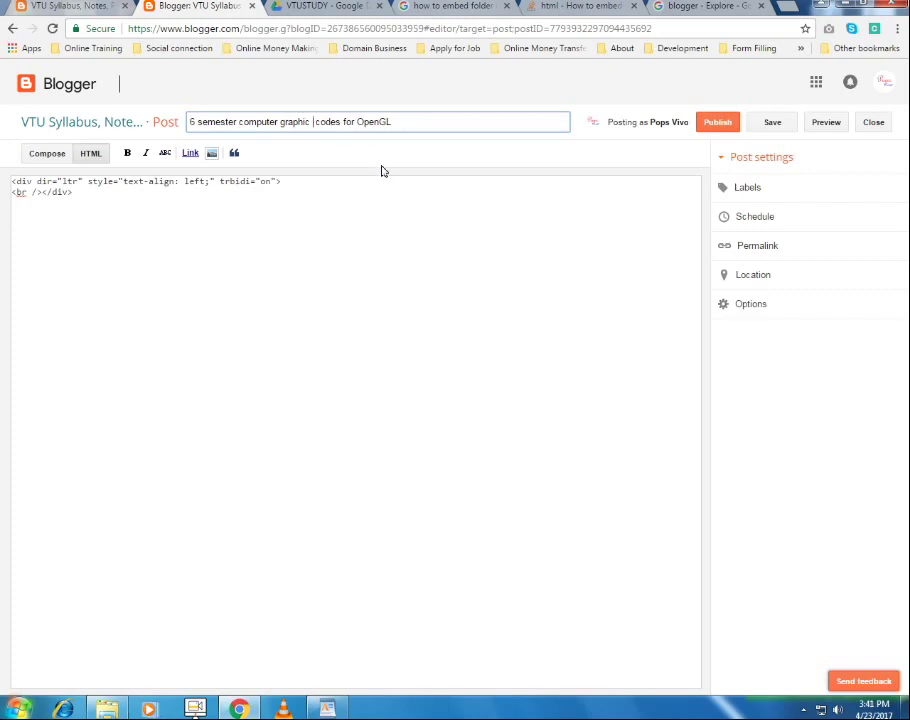
type("Short")
Delete all the default HTML code from the new post's body
left_click(225, 207)
key("ctrl+a")
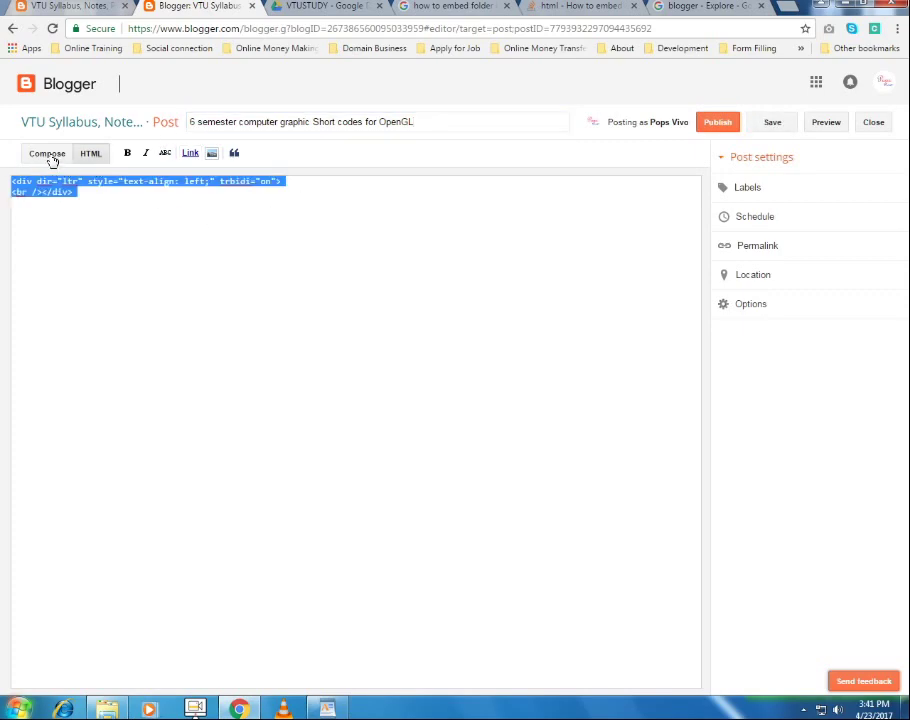
left_click(43, 156)
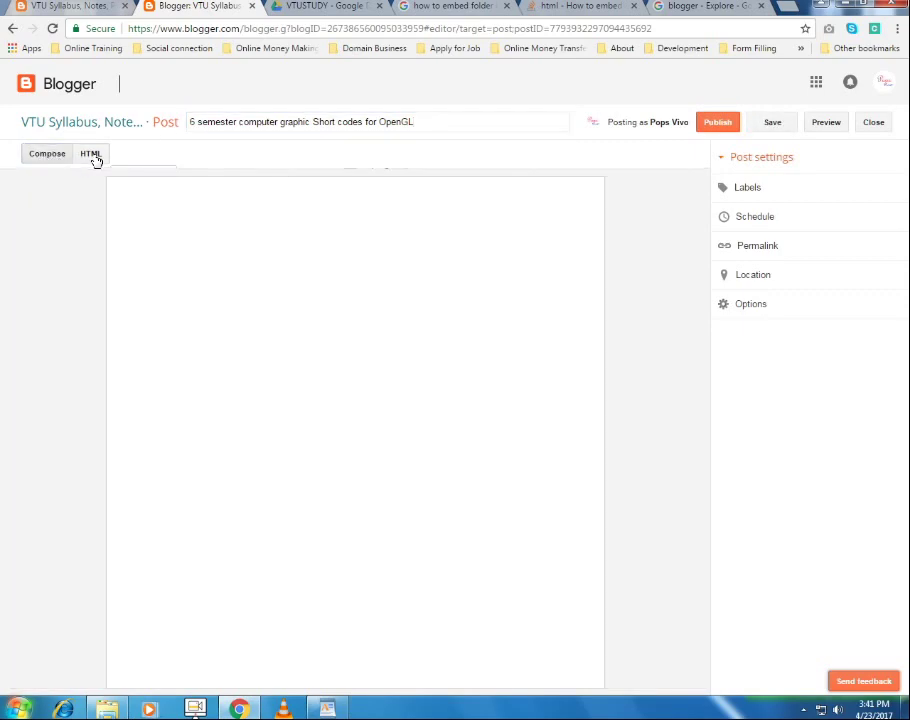
left_click(92, 156)
key("ctrl+a")
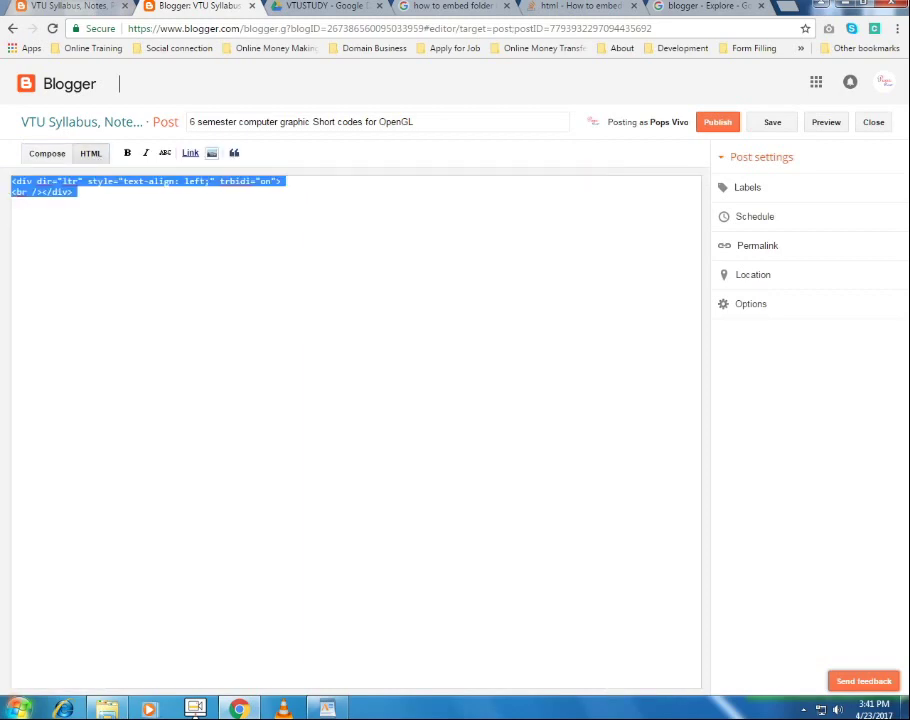
key("BackSpace")
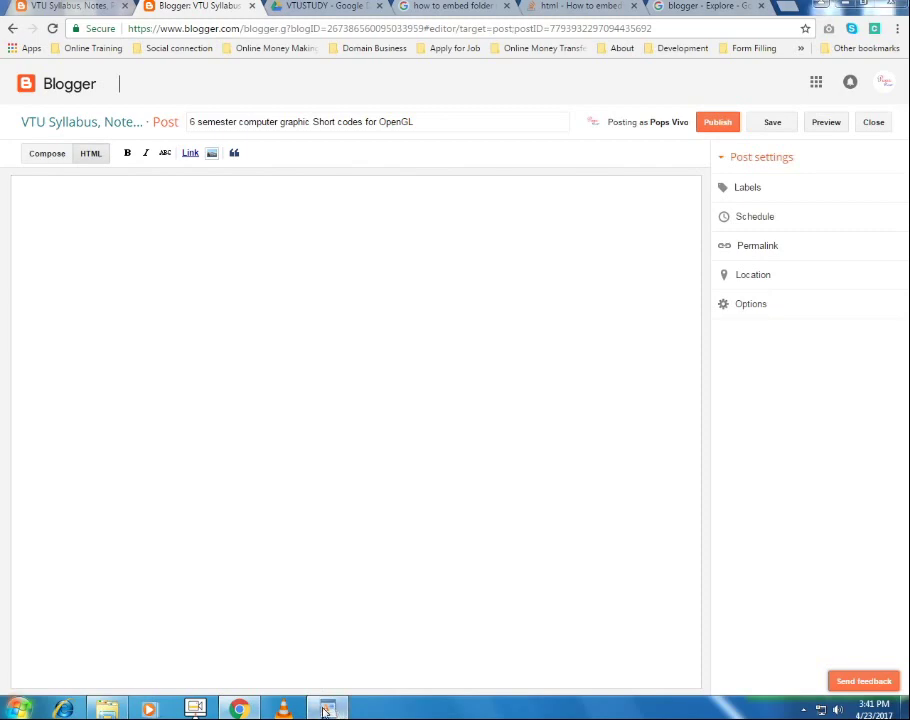
Switch to the WordPad notes and examine the List view and Grid view iframe embed codes
key("alt+Tab")
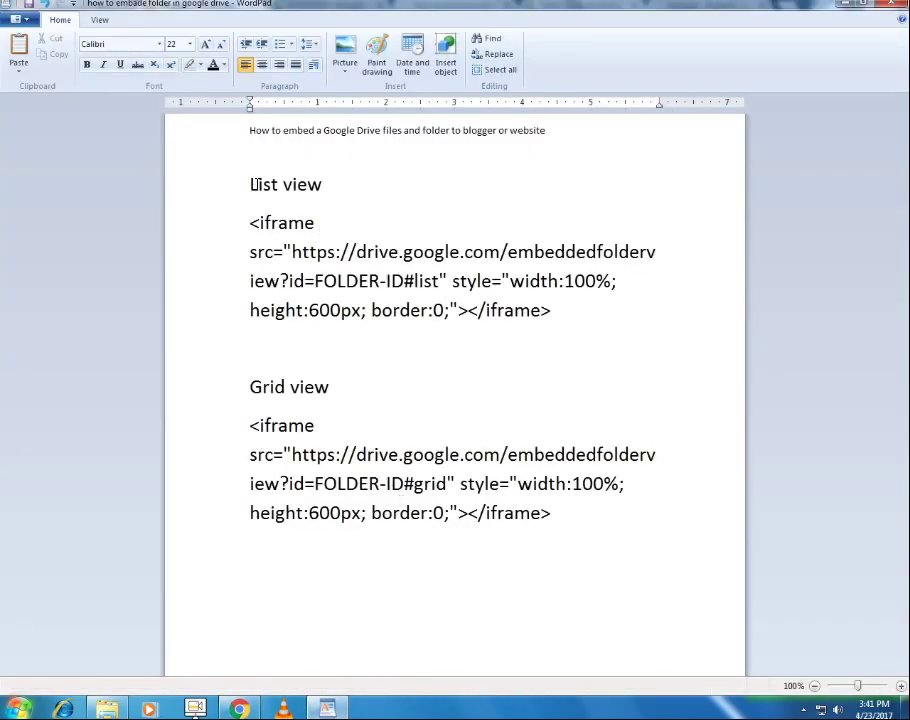
left_click_drag(250, 184, 318, 181)
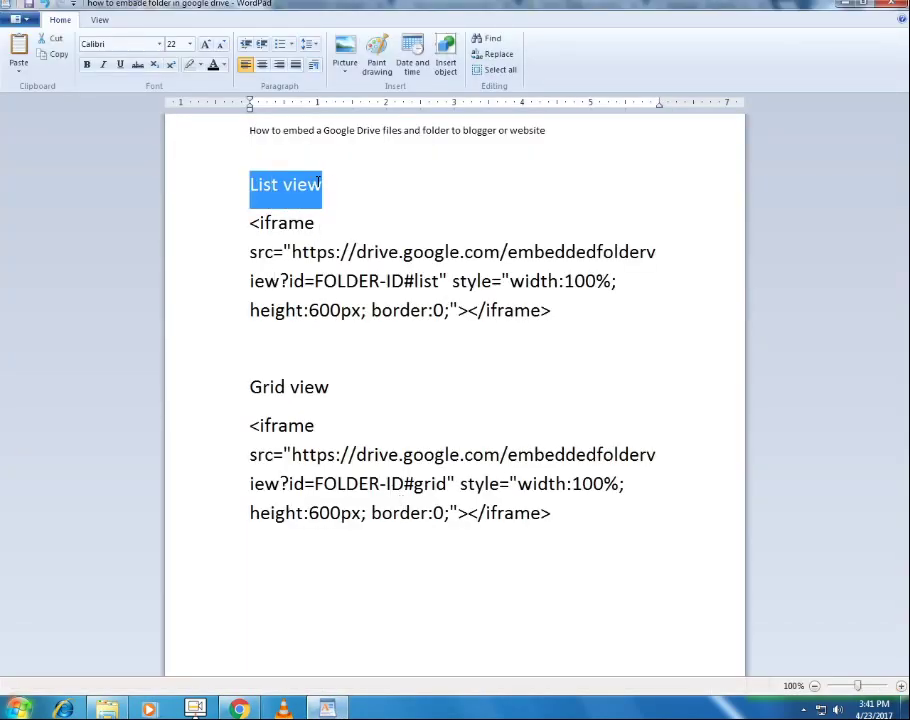
left_click(318, 392)
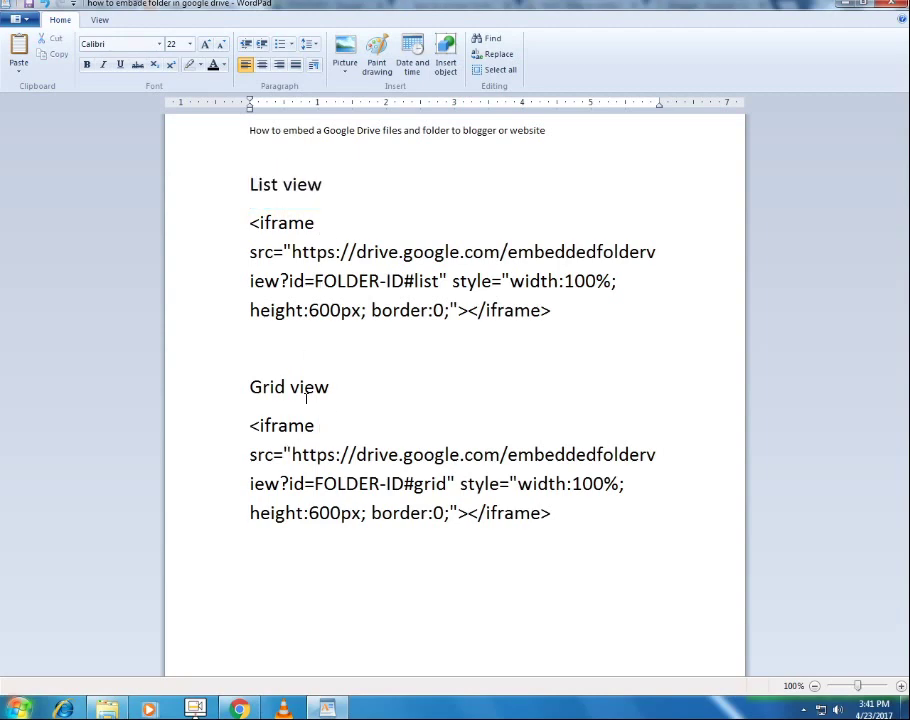
left_click(246, 387)
key("shift+End")
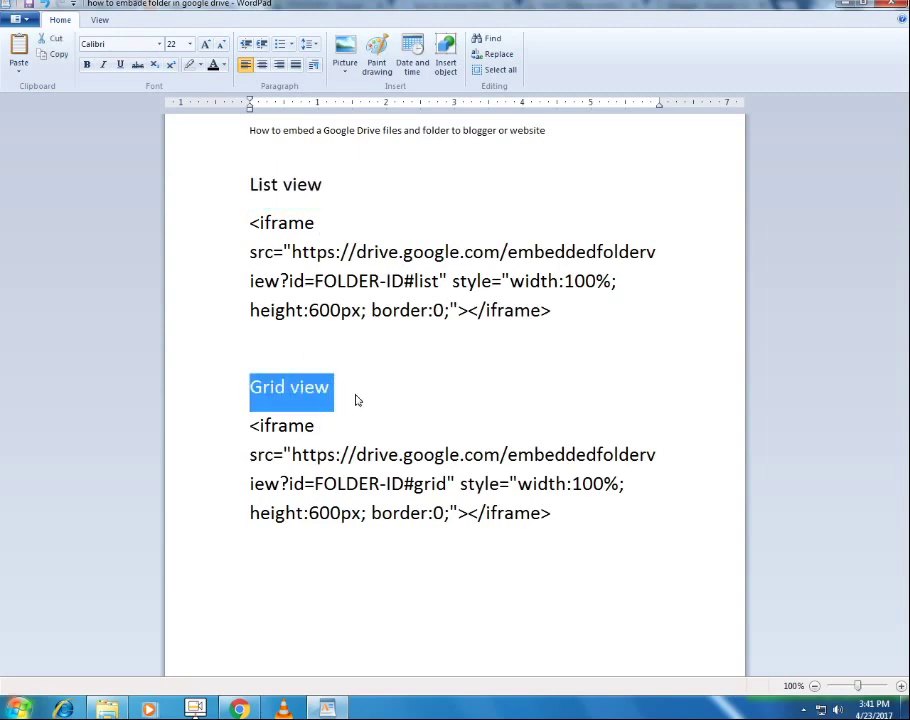
key("Right")
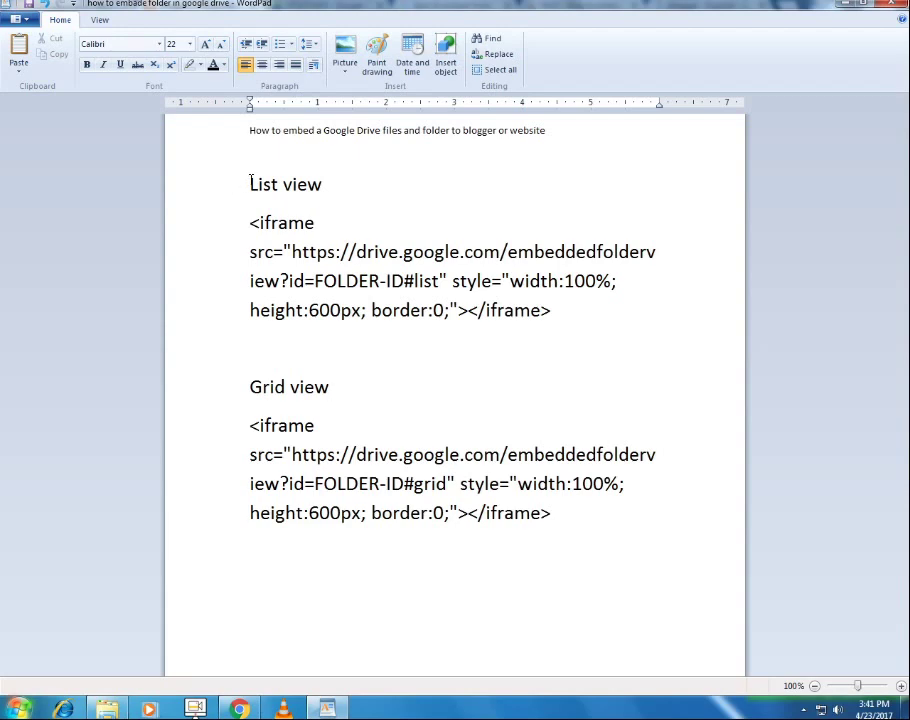
left_click_drag(250, 185, 310, 184)
left_click(281, 283)
left_click_drag(250, 222, 558, 319)
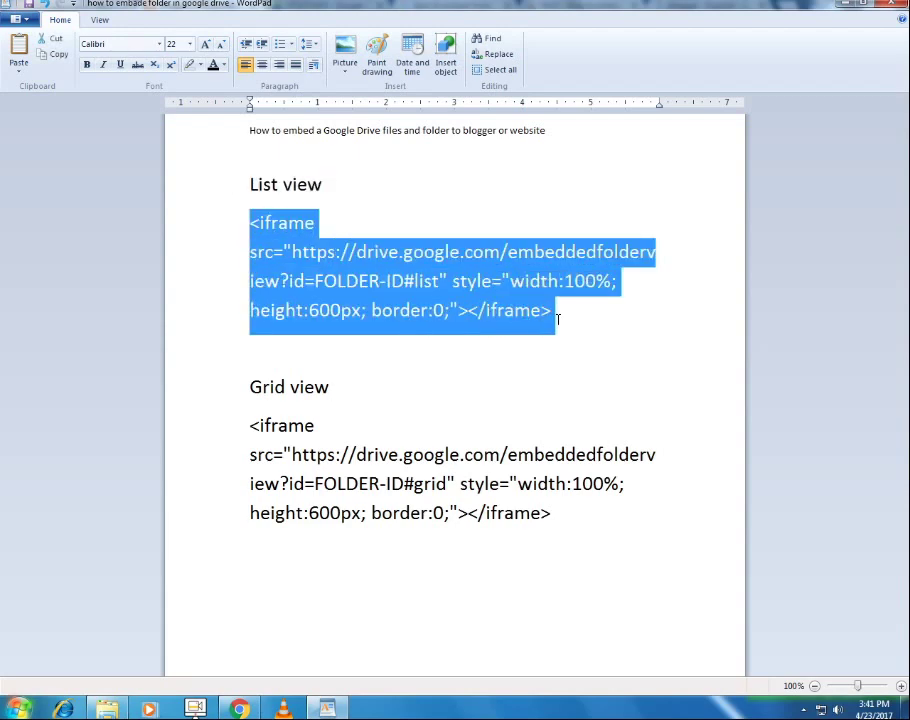
left_click(461, 393)
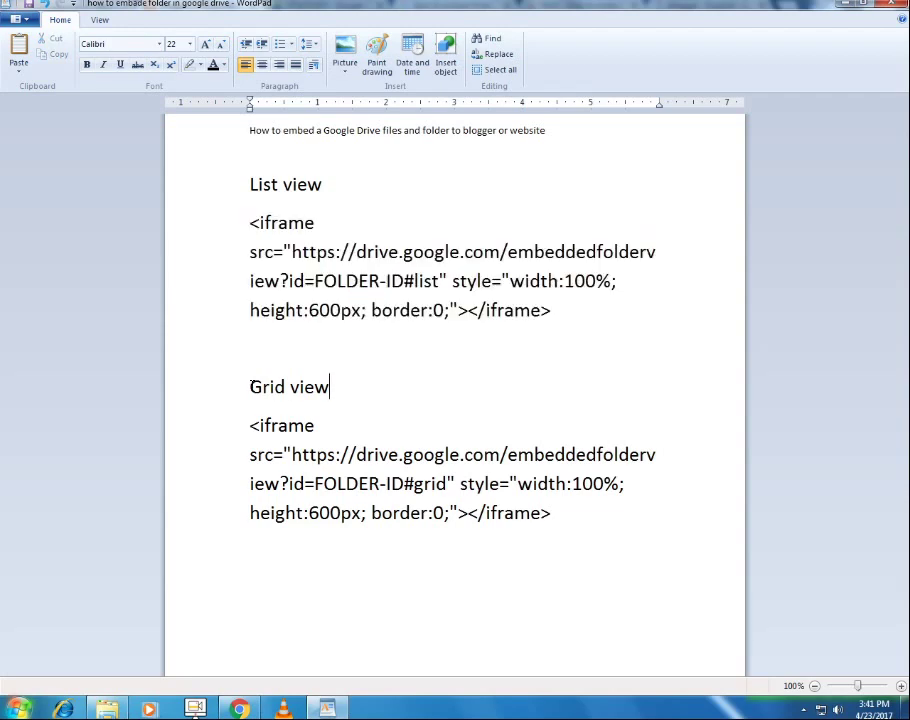
left_click_drag(285, 386, 347, 385)
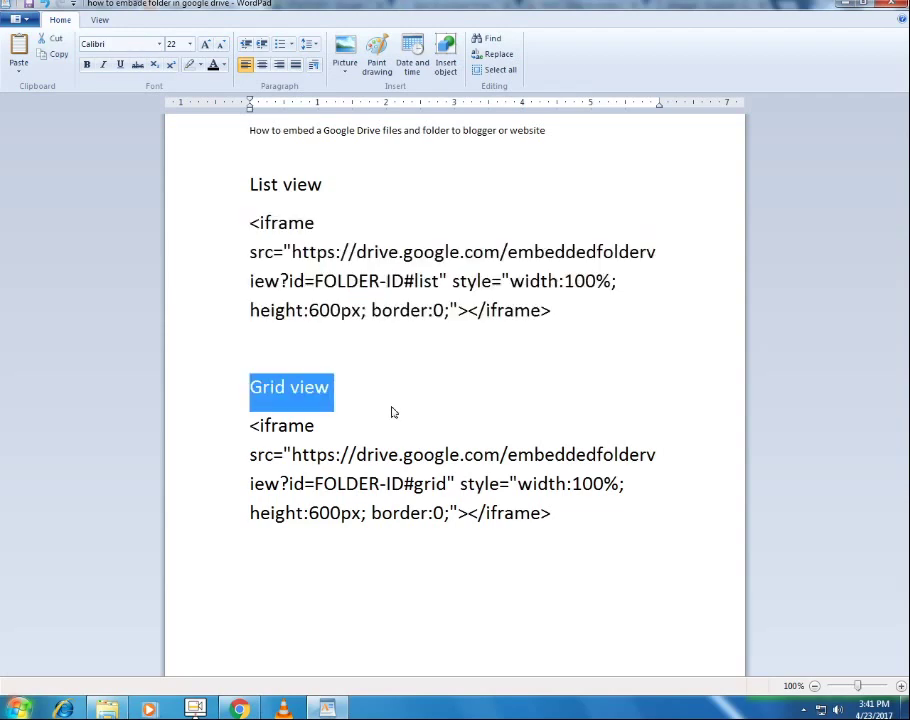
Compare the List view and Grid view iframe codes in the notes, examining the #list and #grid parts after FOLDER-ID
left_click(275, 426)
left_click_drag(250, 425, 555, 525)
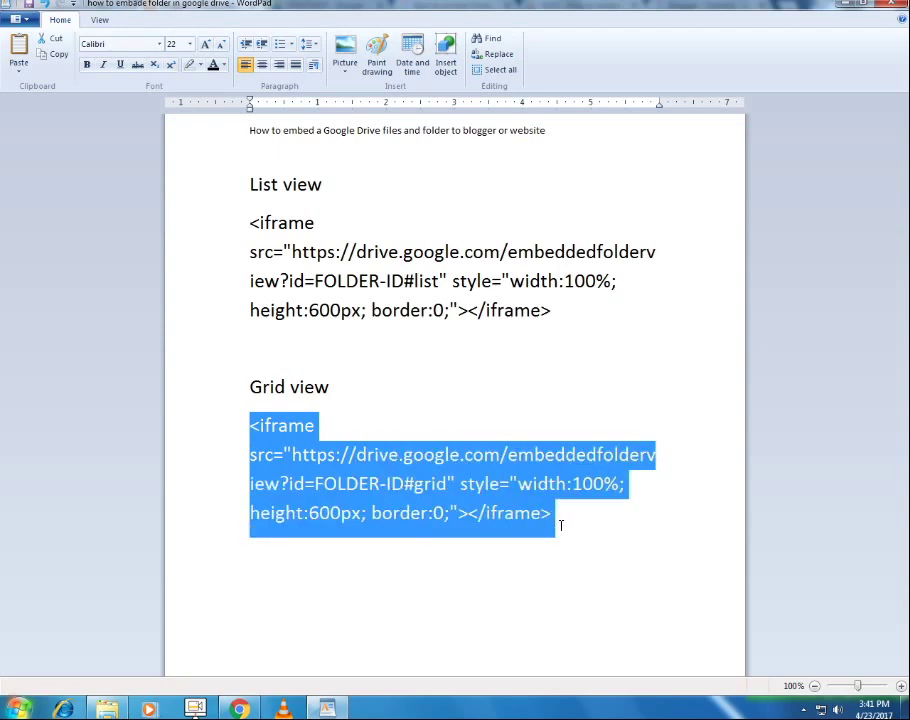
left_click(561, 525)
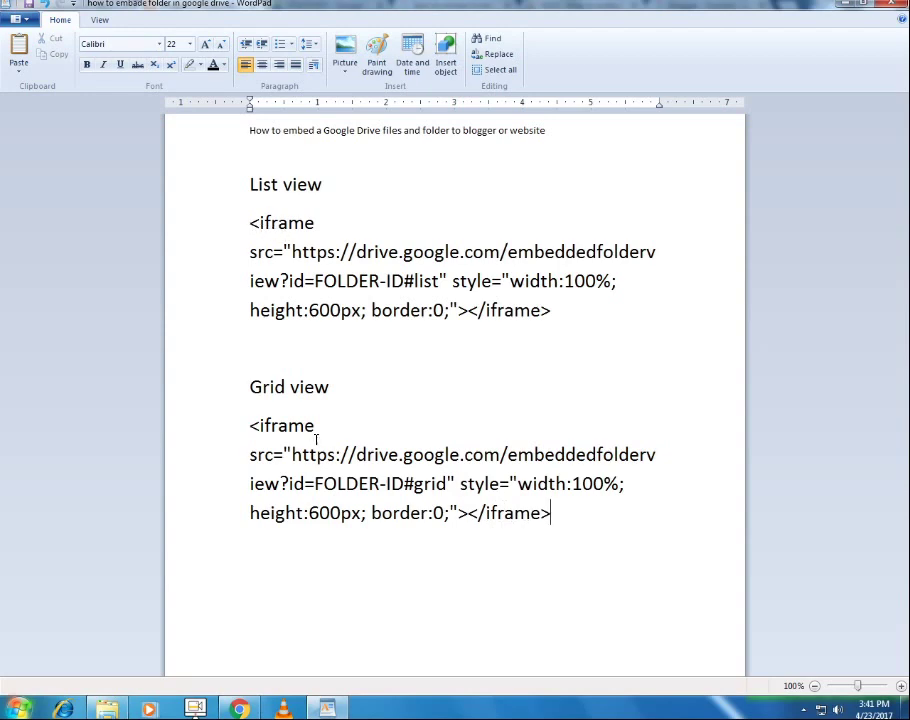
left_click_drag(250, 426, 546, 518)
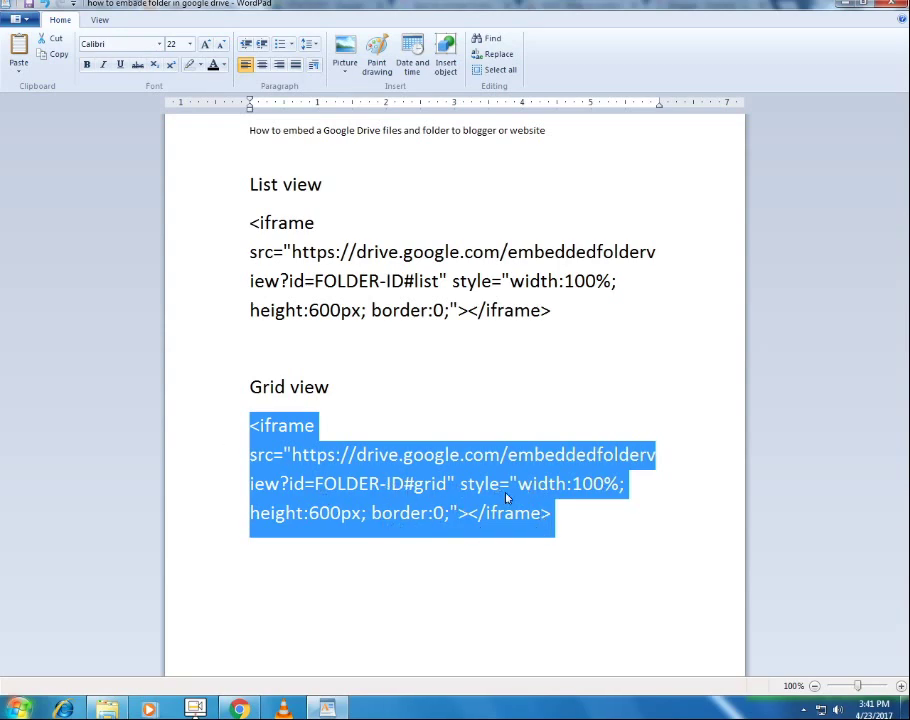
left_click(609, 528)
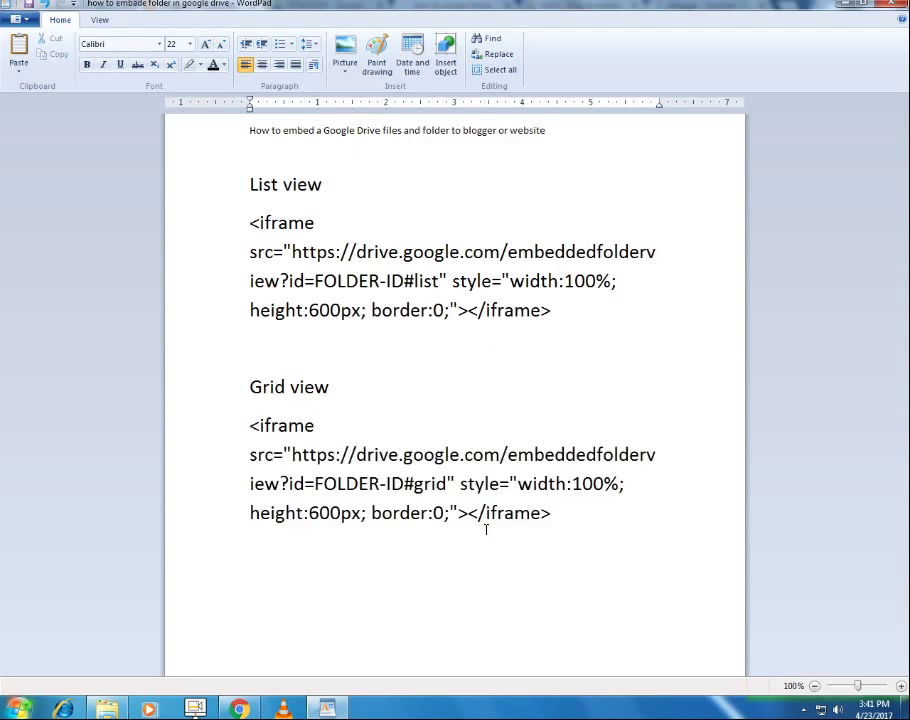
left_click_drag(403, 281, 428, 280)
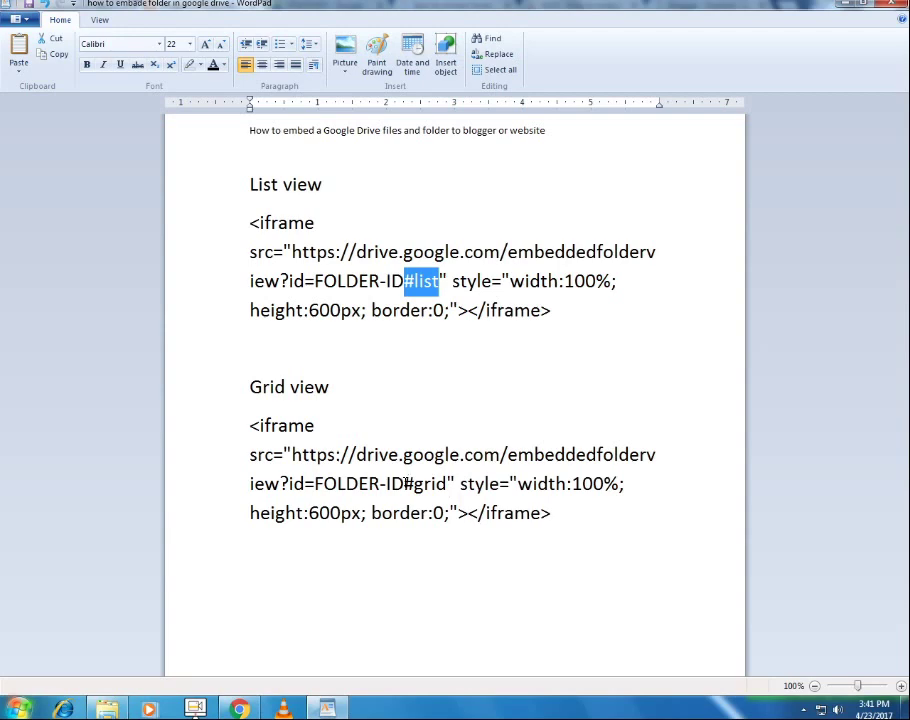
left_click_drag(403, 484, 447, 484)
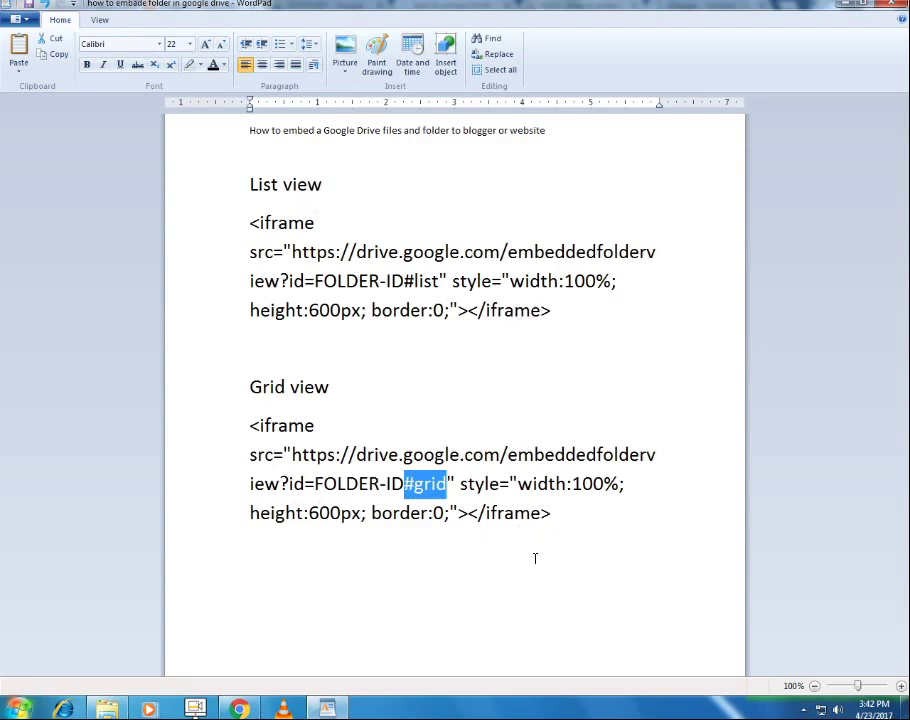
left_click(556, 512)
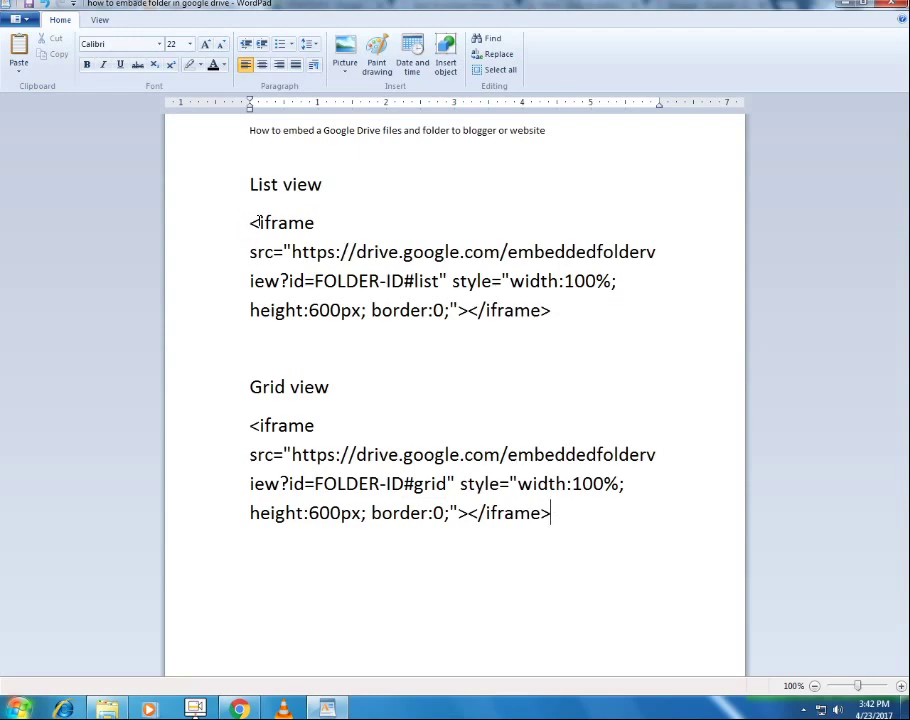
left_click_drag(257, 222, 560, 318)
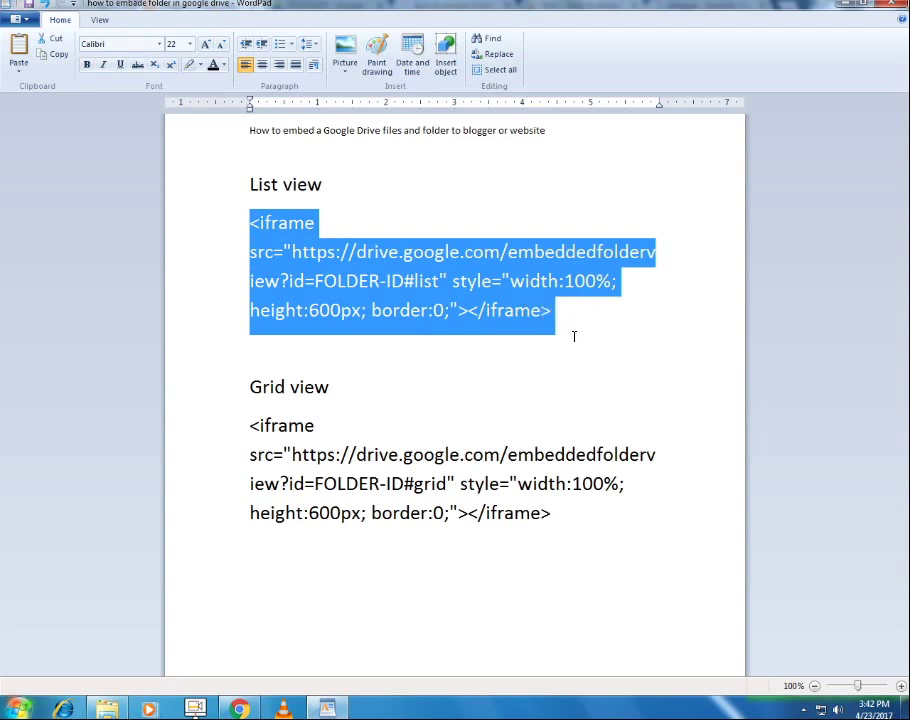
left_click(574, 336)
left_click_drag(251, 425, 566, 535)
left_click(570, 531)
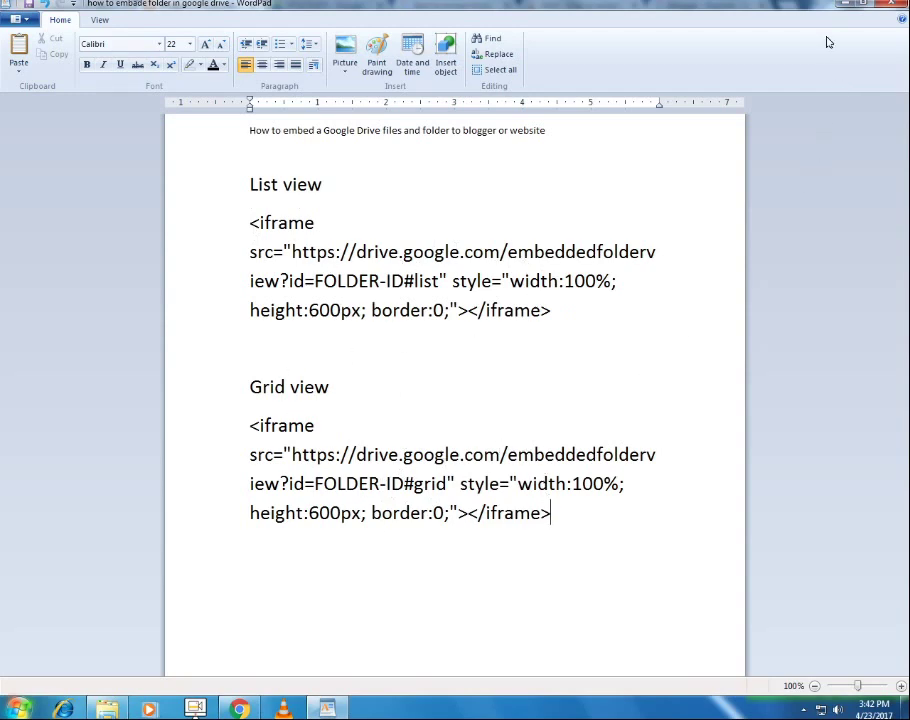
Switch to Chrome and rerun the Google search "how to embed folder in blogger from google dive"
key("alt+Tab")
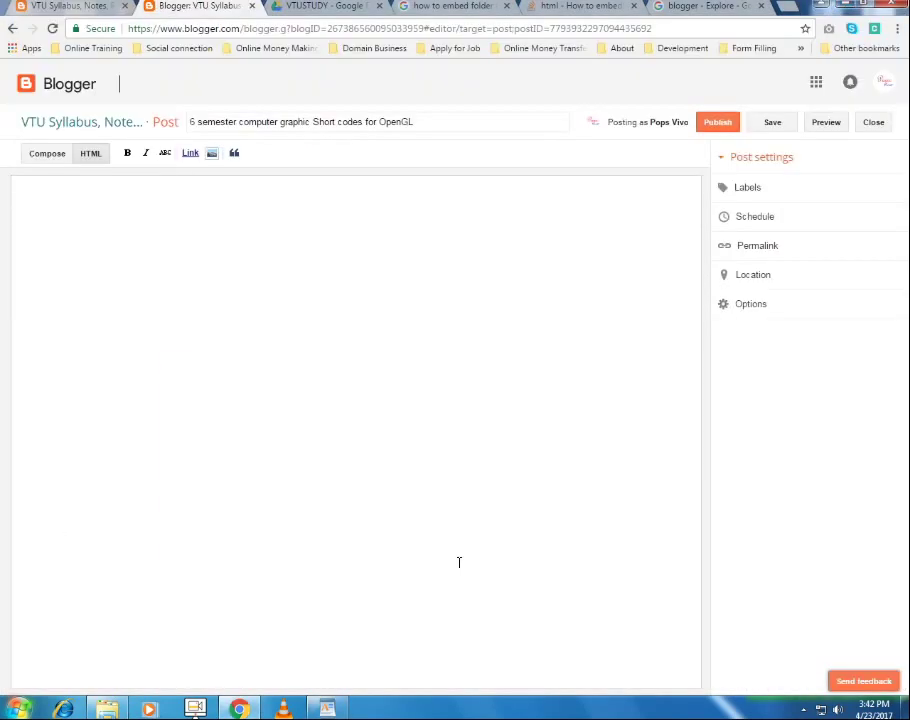
left_click(450, 6)
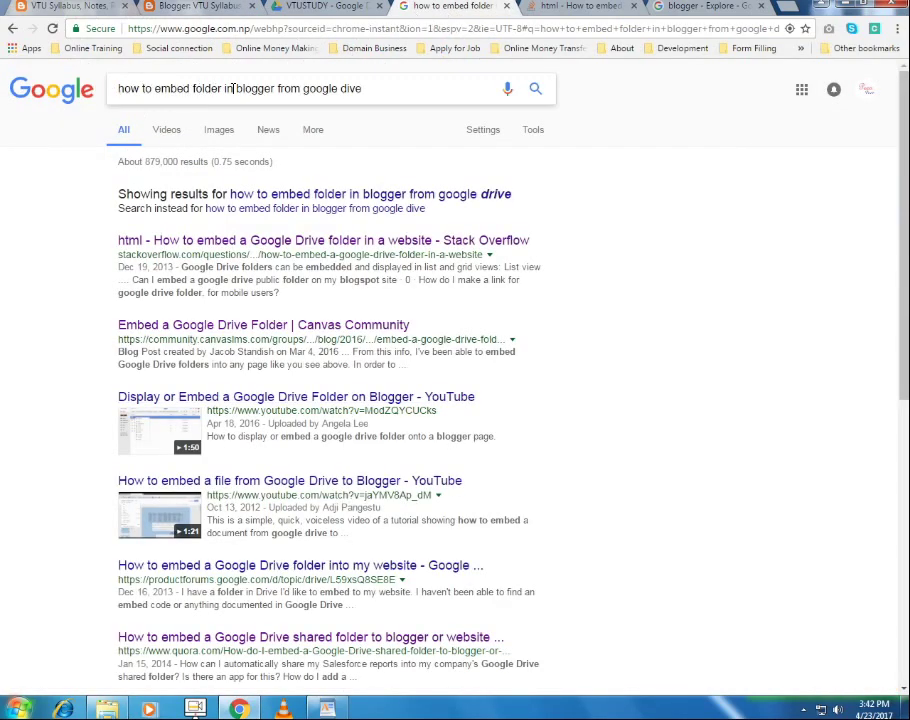
left_click(376, 88)
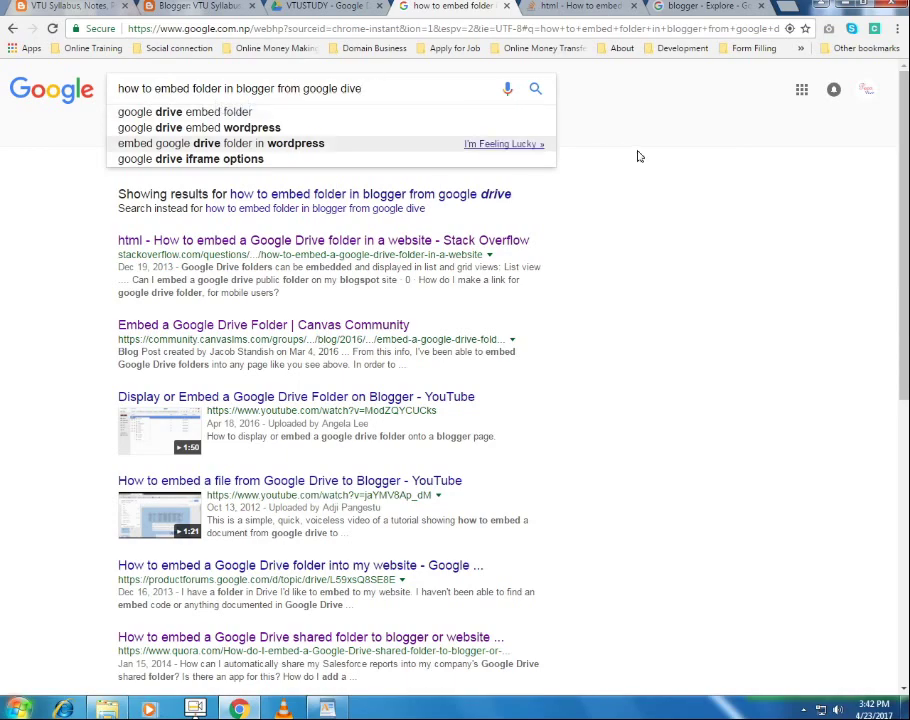
left_click(535, 90)
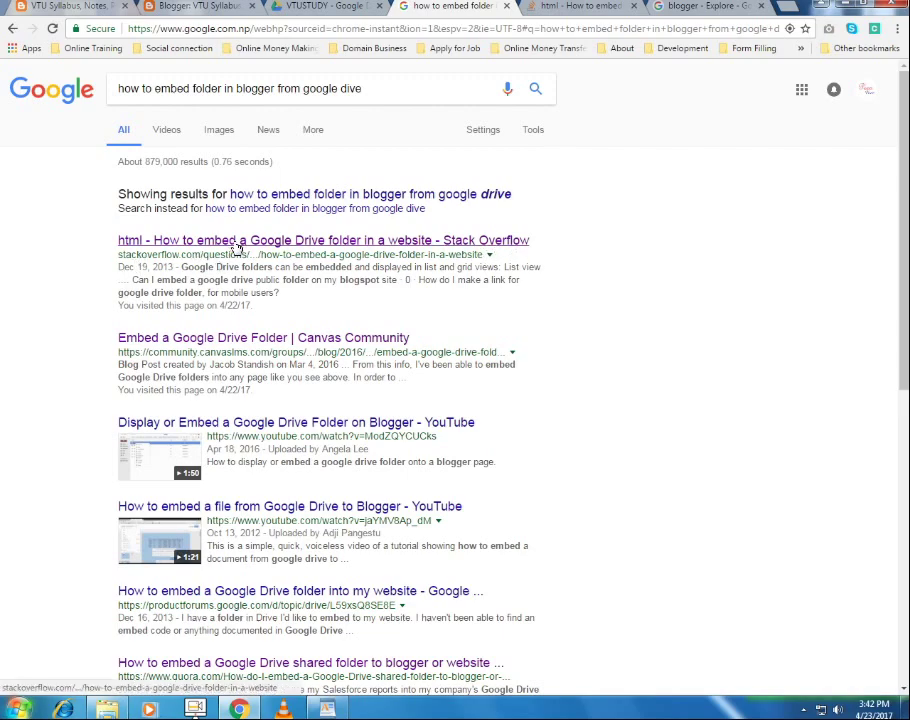
Examine the List view and Grid view embed codes in the Stack Overflow answer and compare them with the WordPad notes
left_click(578, 9)
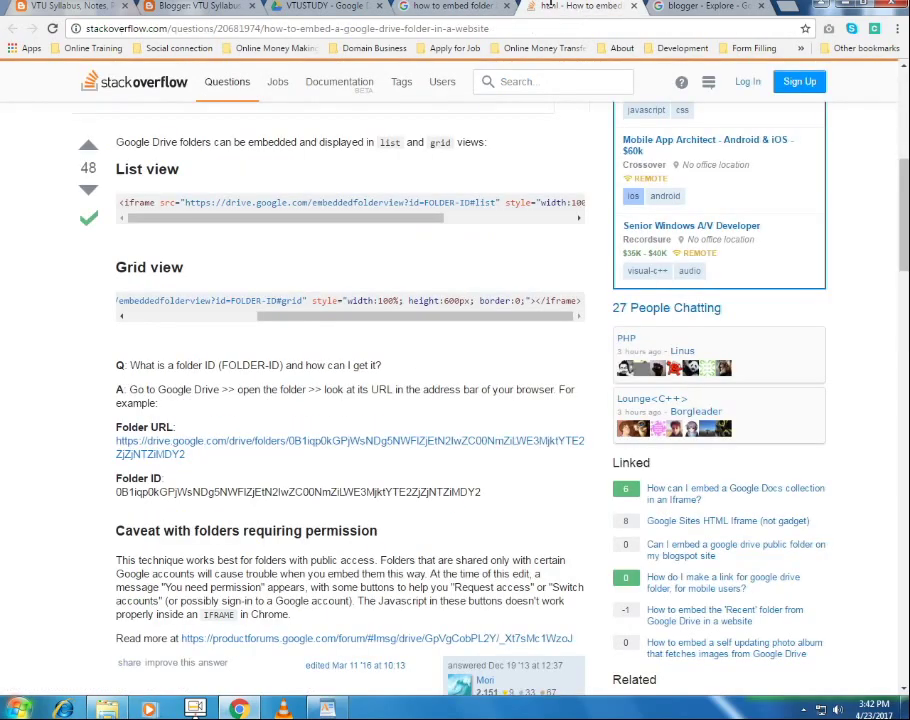
scroll(133, 380, "up", 7)
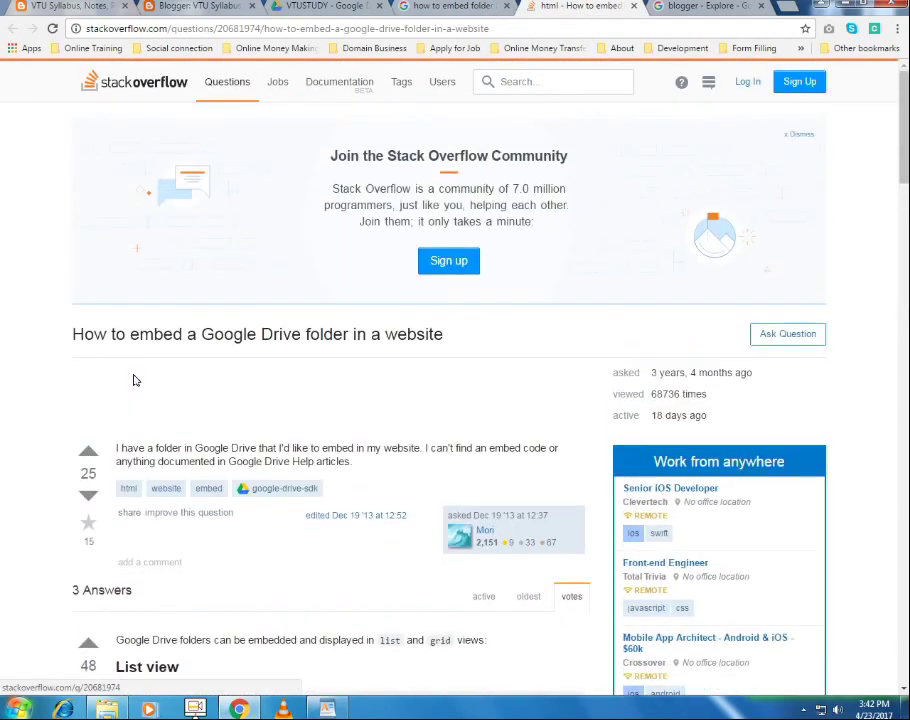
scroll(133, 378, "down", 6)
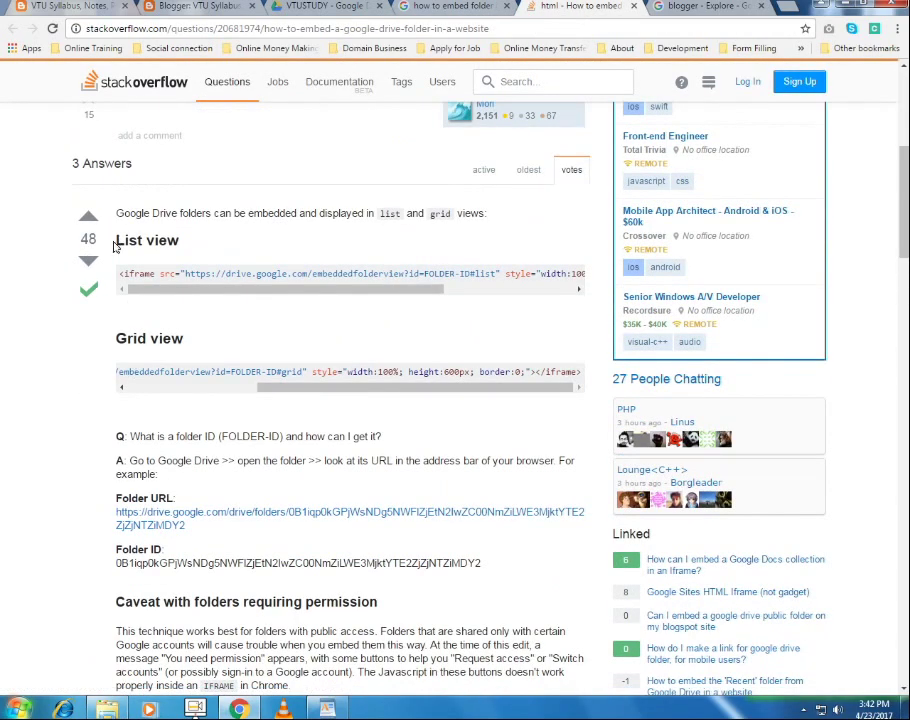
left_click_drag(116, 212, 199, 262)
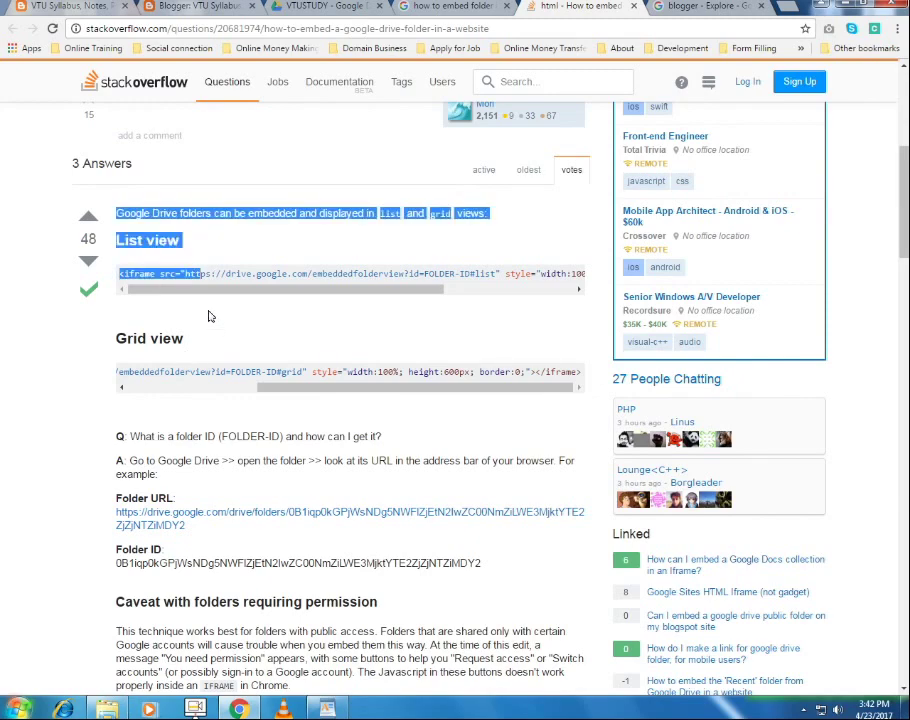
left_click(121, 333)
left_click_drag(117, 338, 252, 345)
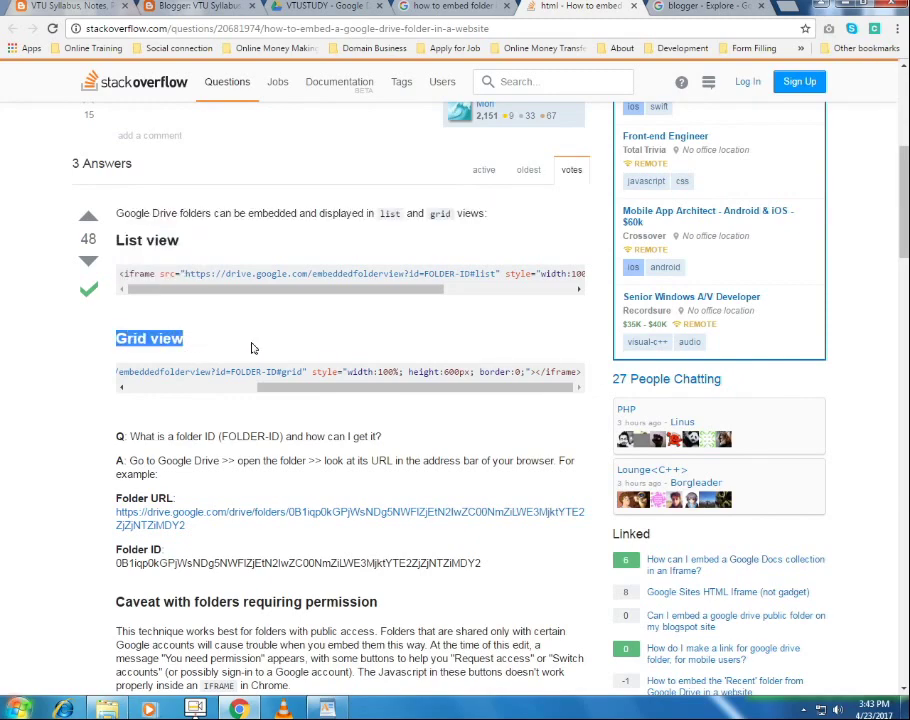
left_click(150, 292)
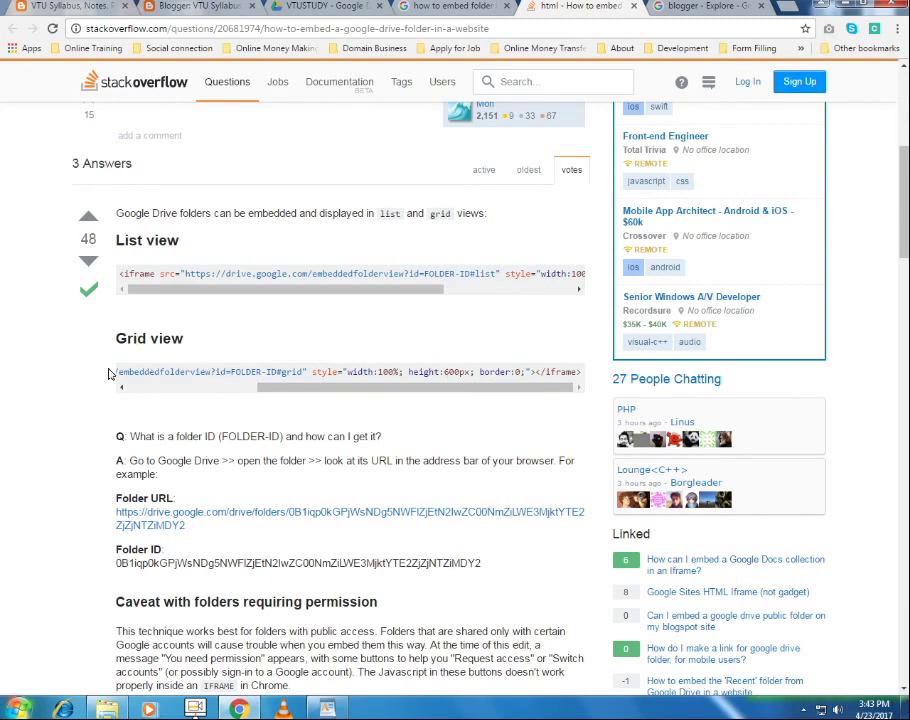
left_click_drag(580, 371, 20, 213)
left_click_drag(126, 372, 125, 372)
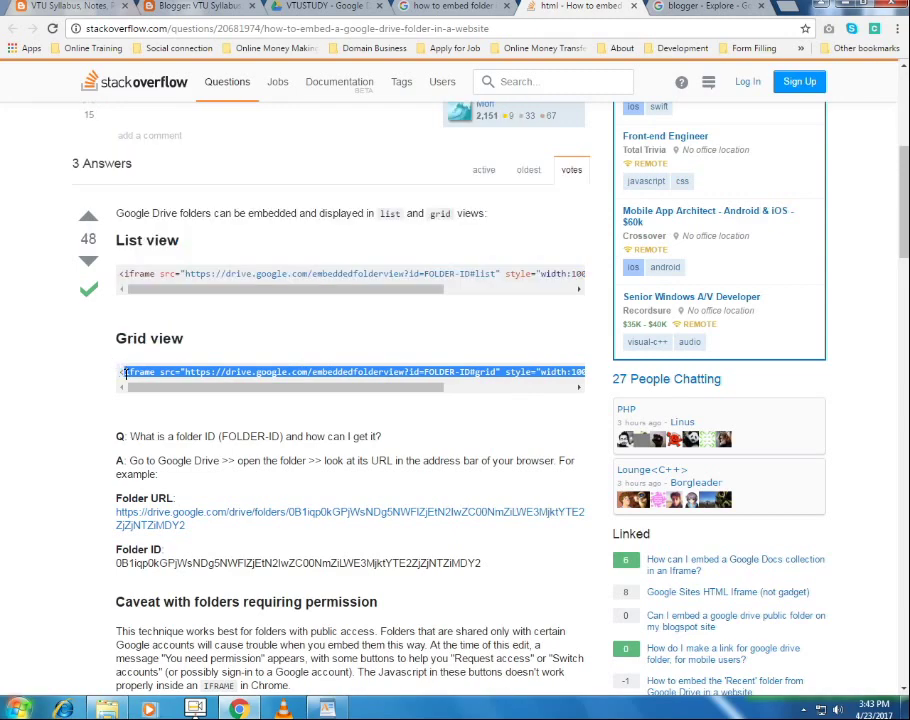
left_click(328, 708)
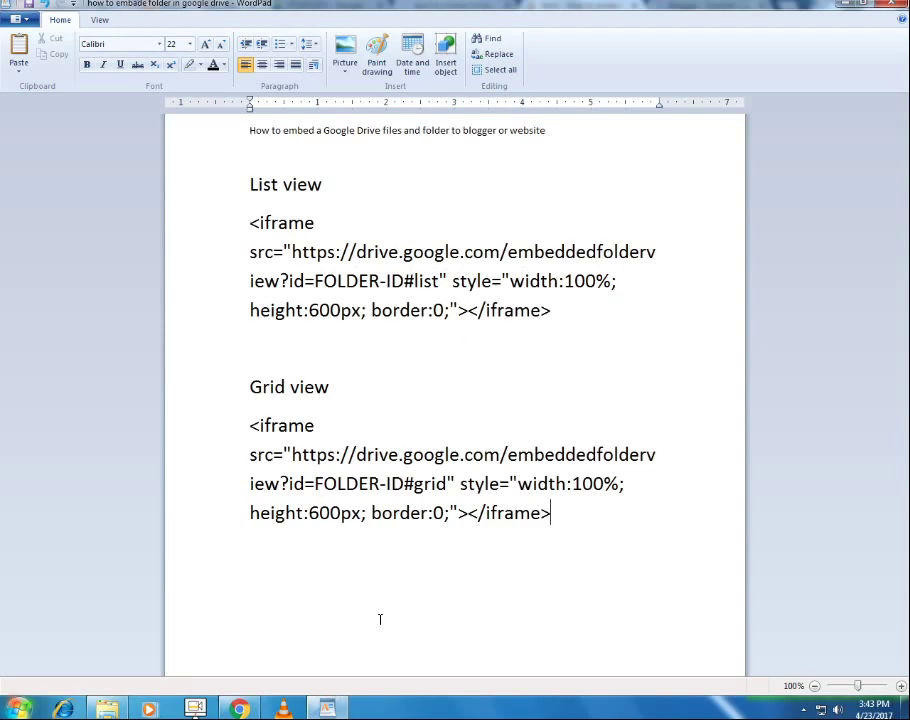
left_click(330, 709)
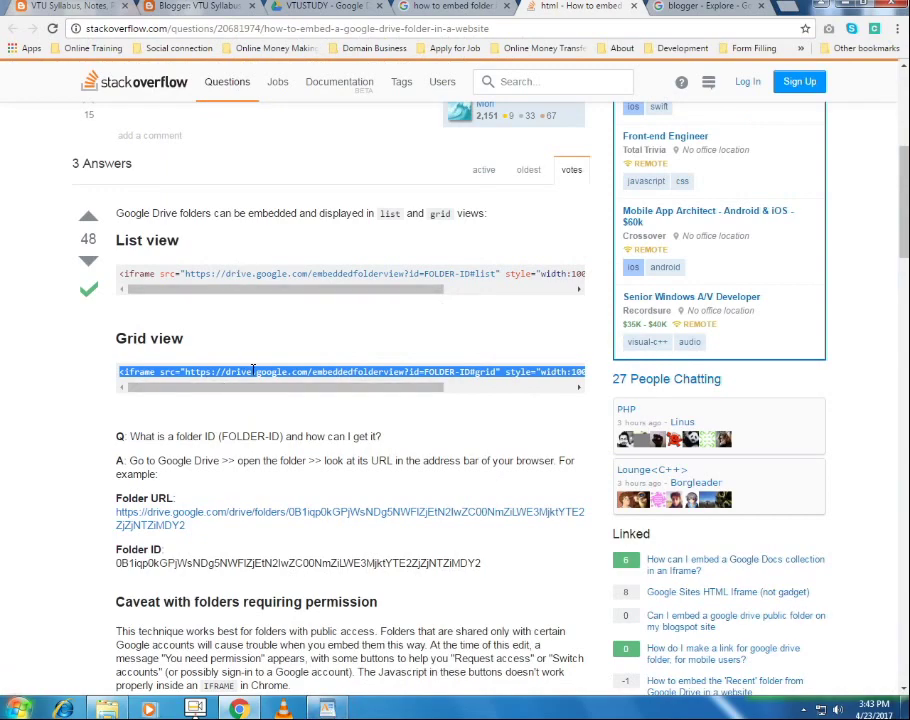
left_click(350, 276)
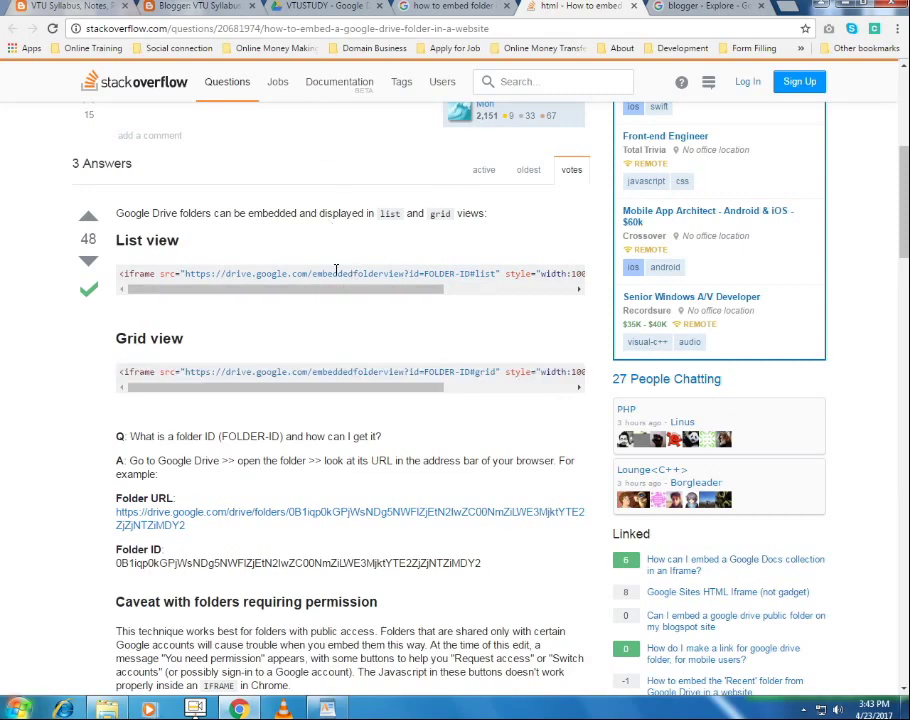
left_click(199, 7)
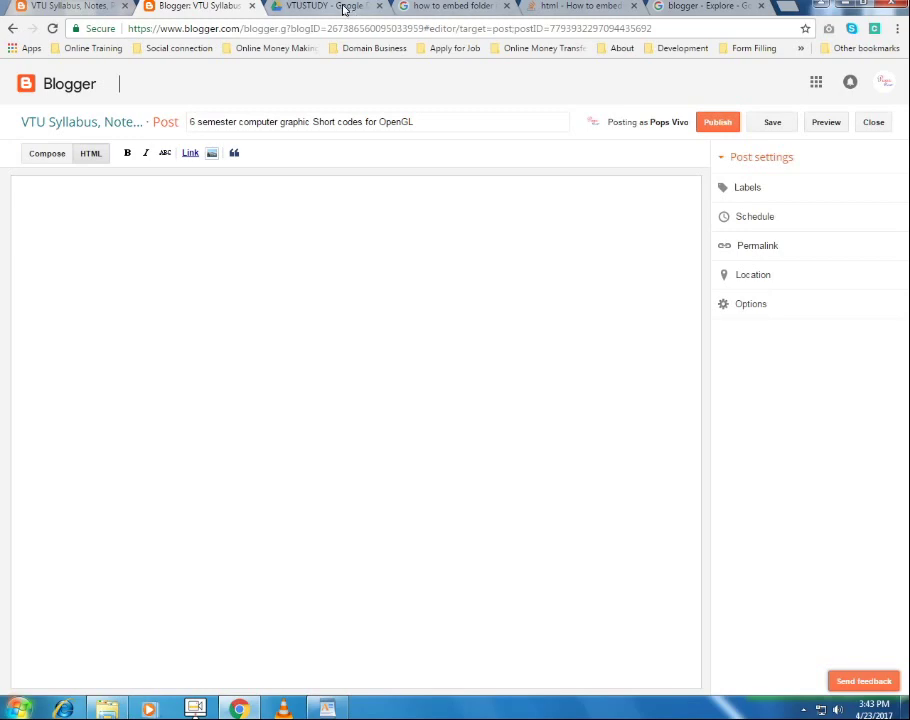
left_click(580, 7)
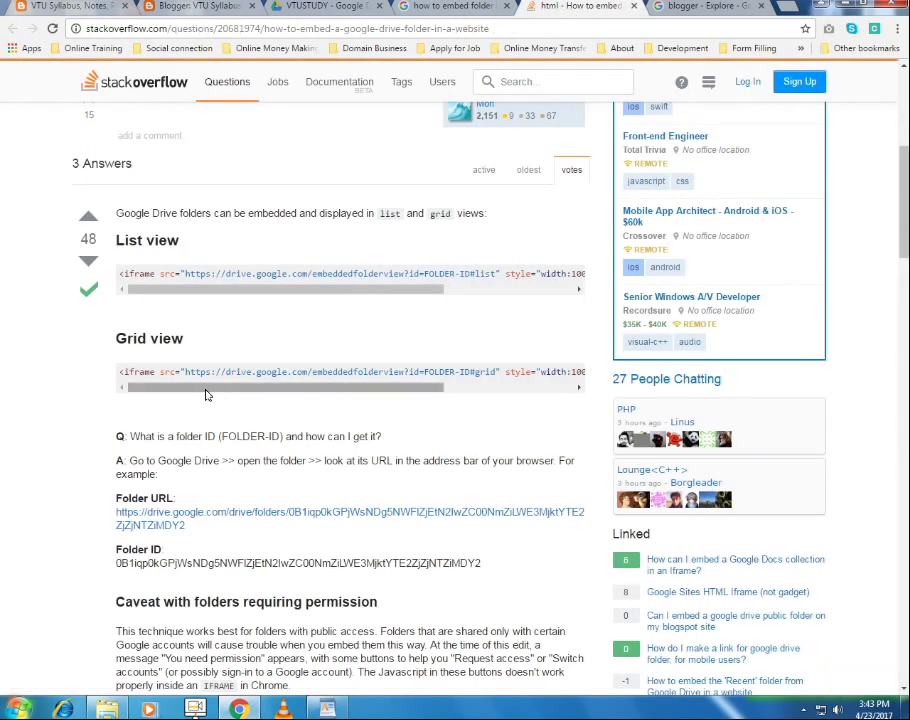
left_click(280, 12)
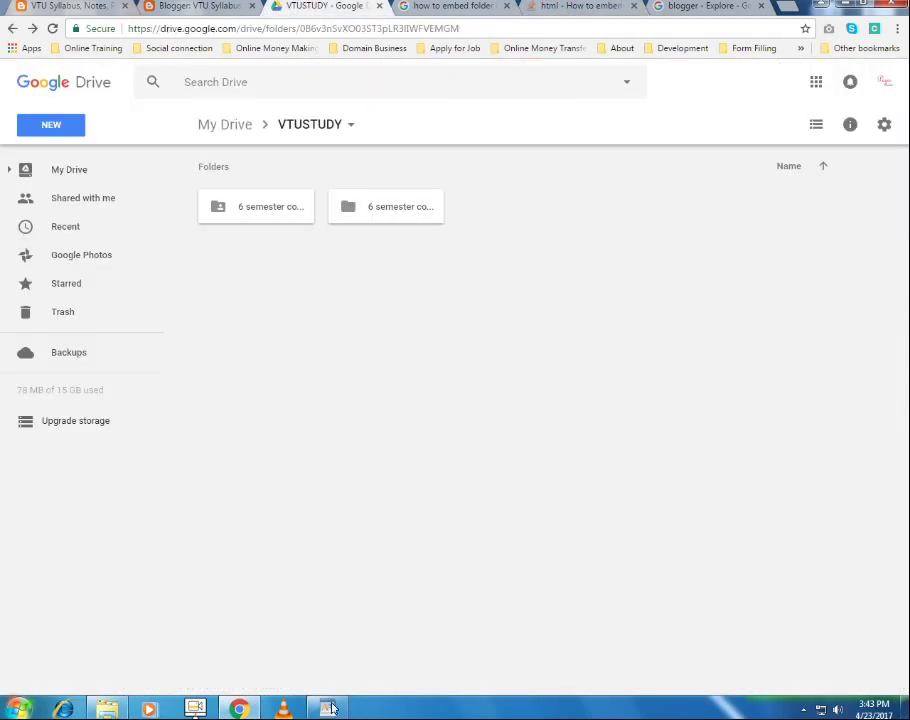
Switch to the WordPad notes and copy the complete Grid view iframe code
key("alt+Tab")
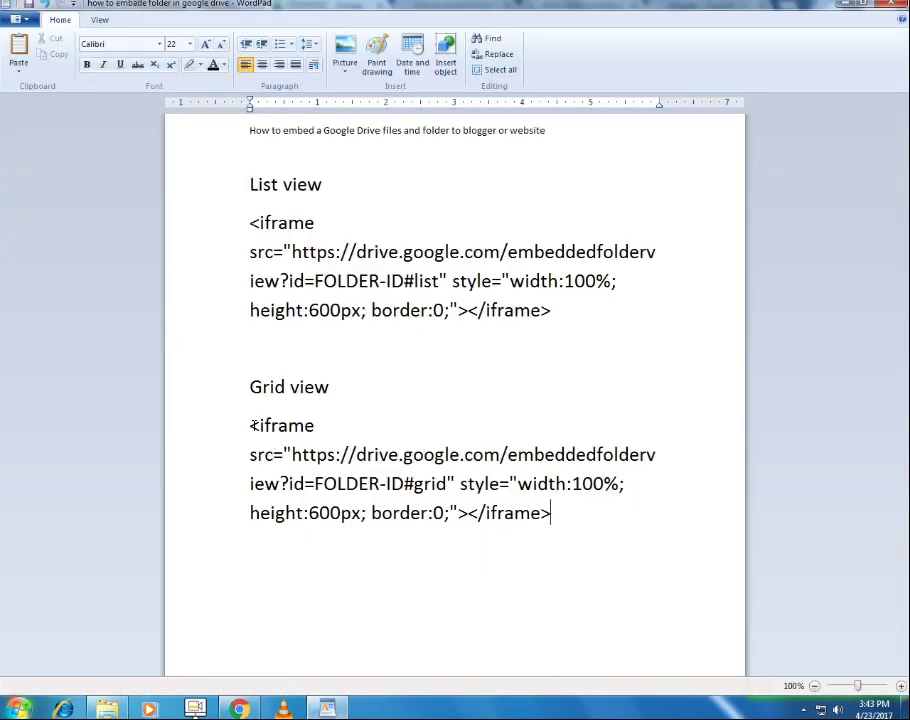
left_click_drag(260, 425, 578, 552)
left_click(583, 526)
left_click_drag(249, 425, 548, 536)
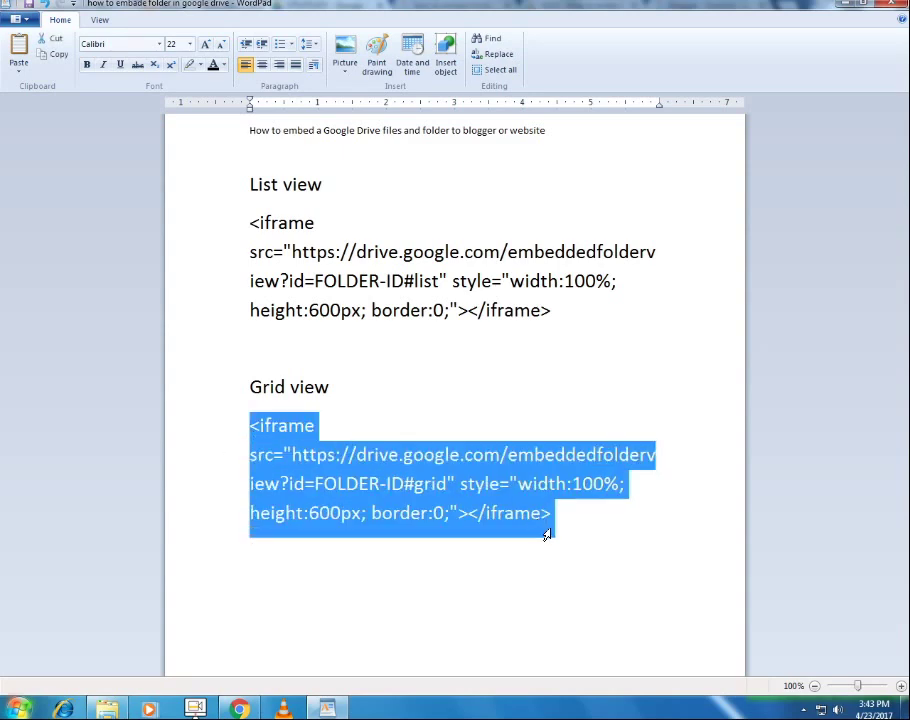
right_click(508, 477)
left_click(536, 500)
Return to the Blogger post in Chrome and paste the Grid view iframe code into its empty HTML body
left_click(327, 708)
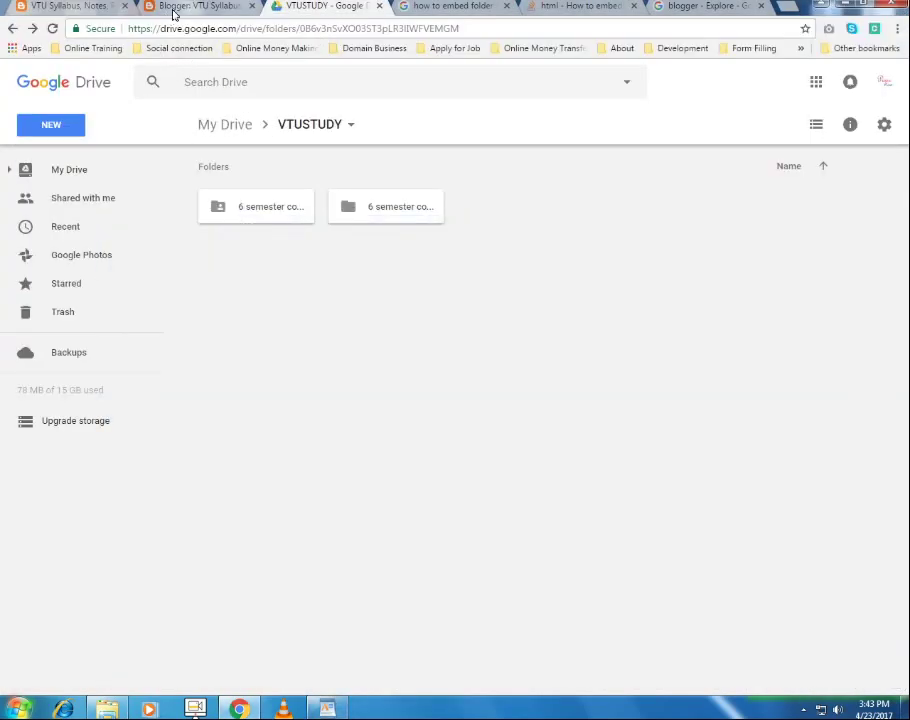
left_click(175, 10)
right_click(96, 210)
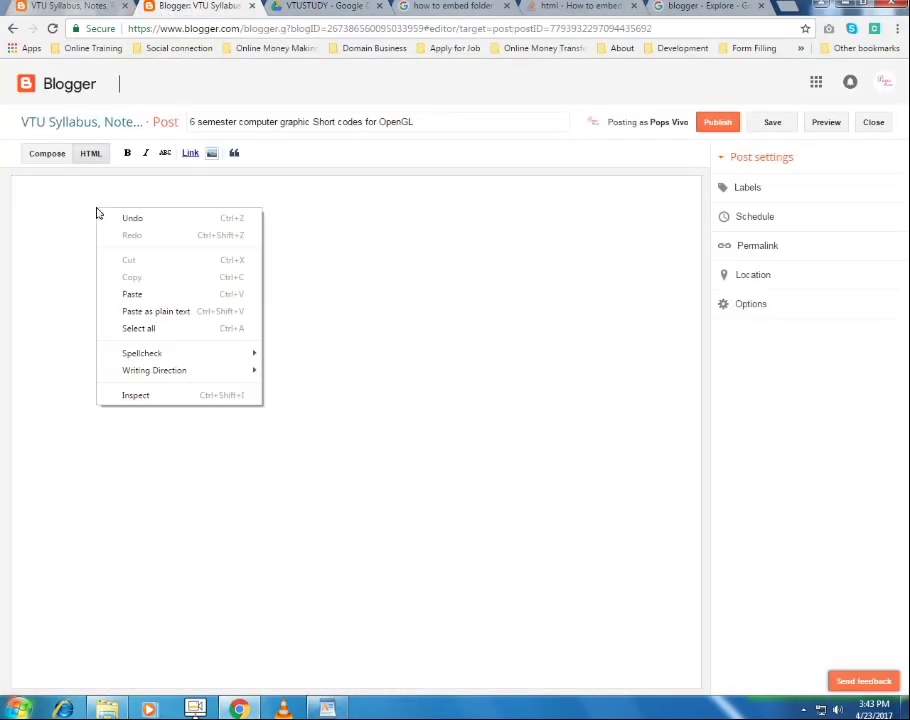
left_click(142, 295)
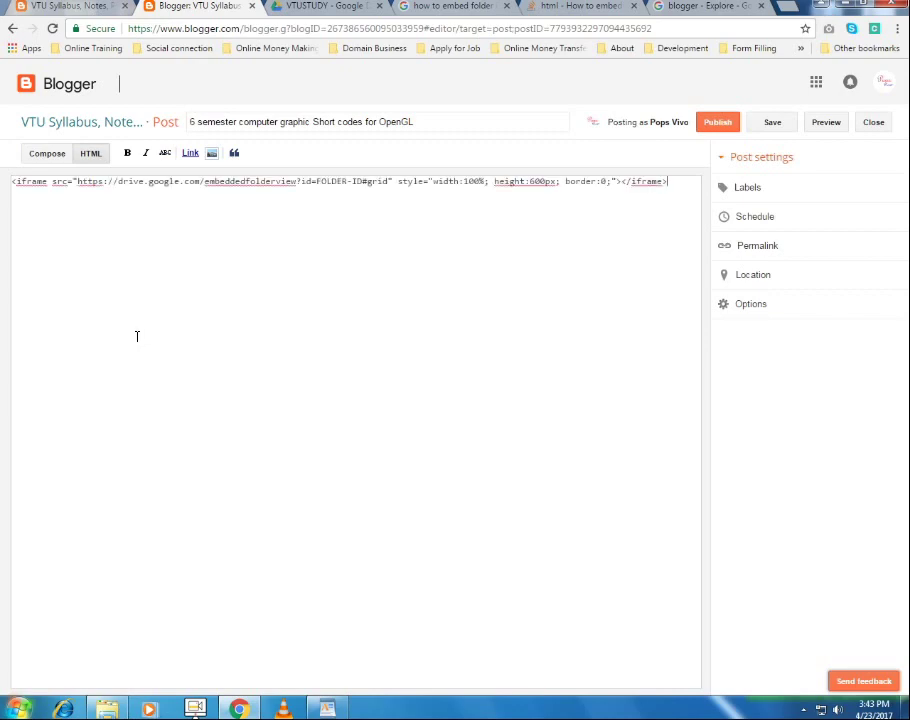
Switch to Google Drive and set the second "6 semester co..." folder in VTUSTUDY to link sharing On - Public on the web
left_click(340, 6)
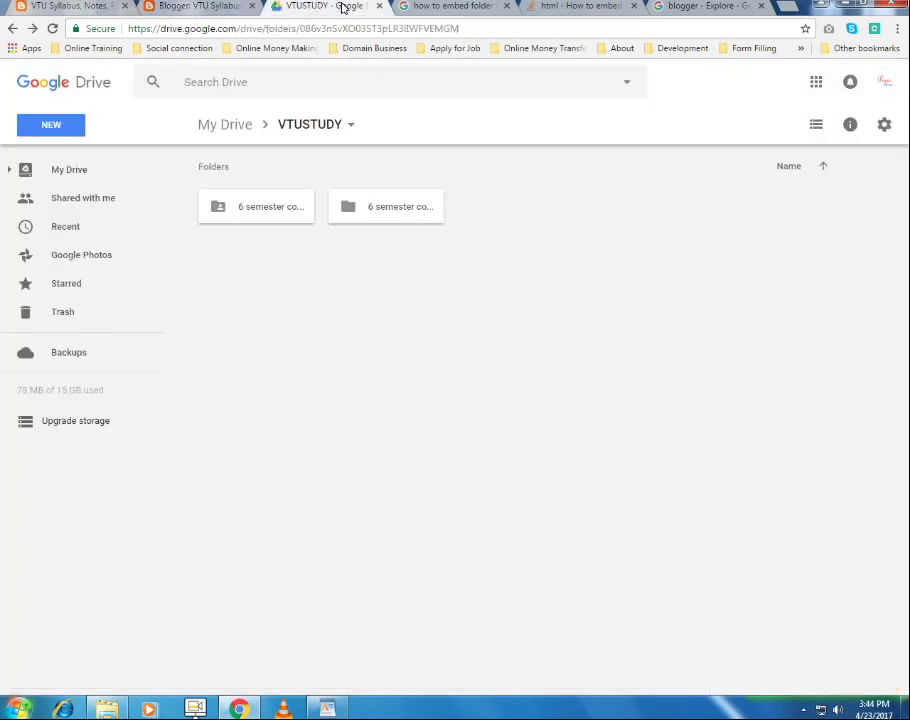
right_click(393, 209)
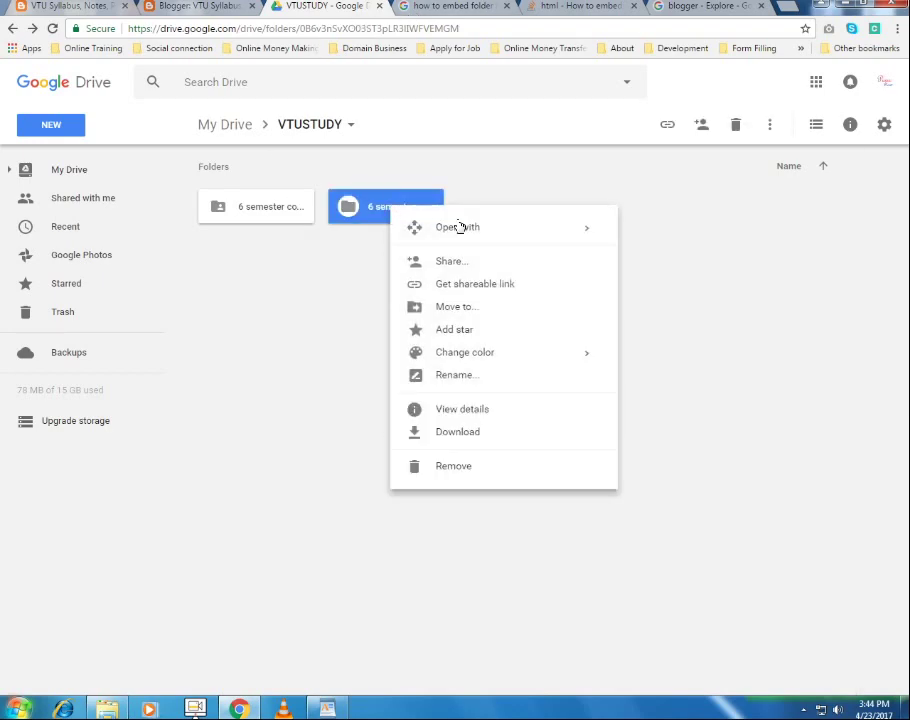
left_click(463, 262)
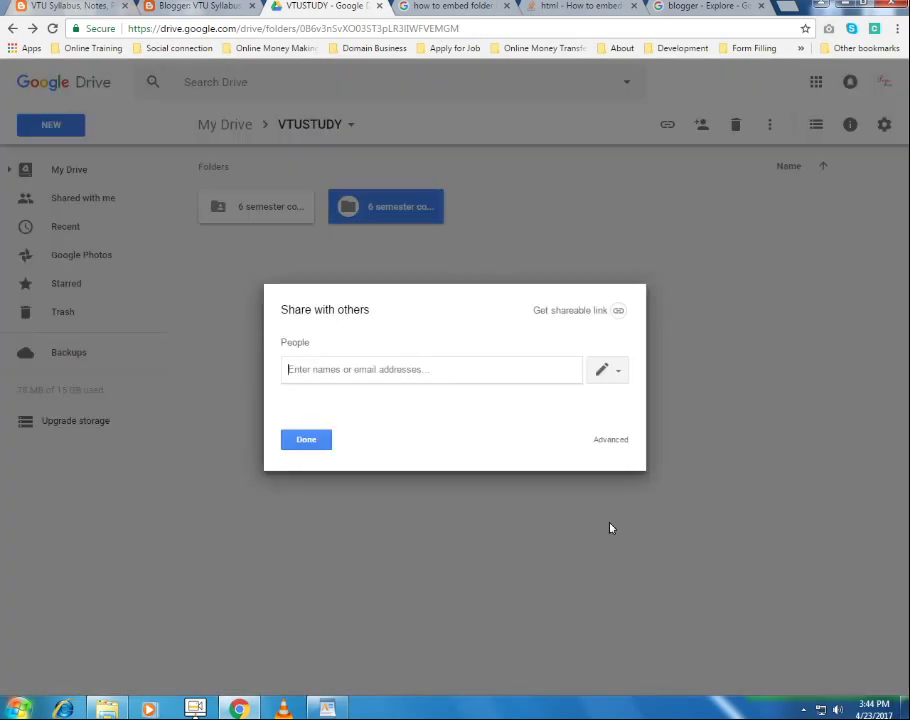
left_click(612, 440)
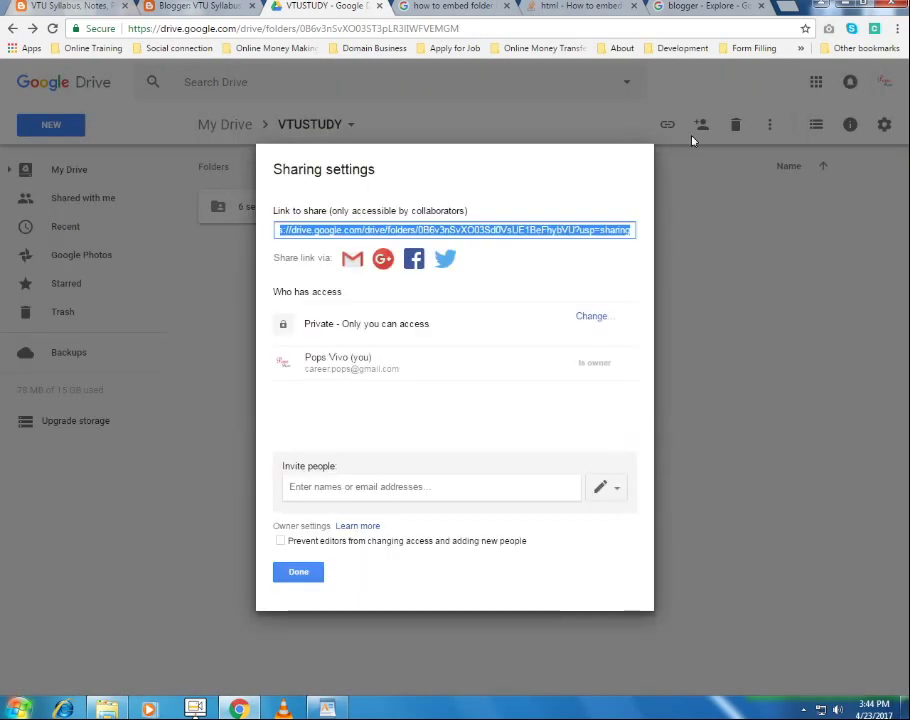
left_click(591, 318)
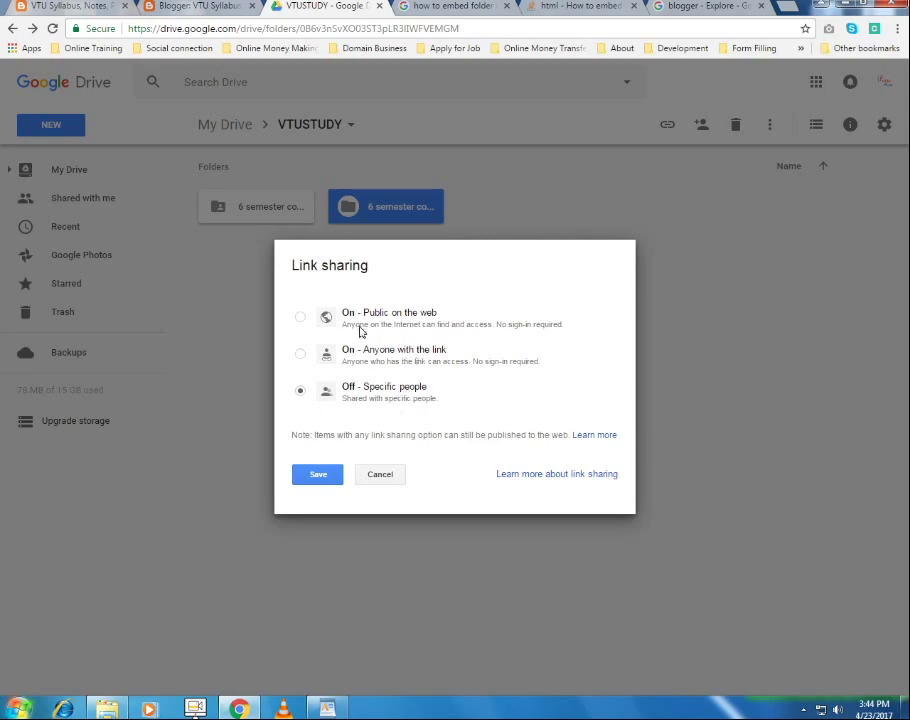
left_click(300, 318)
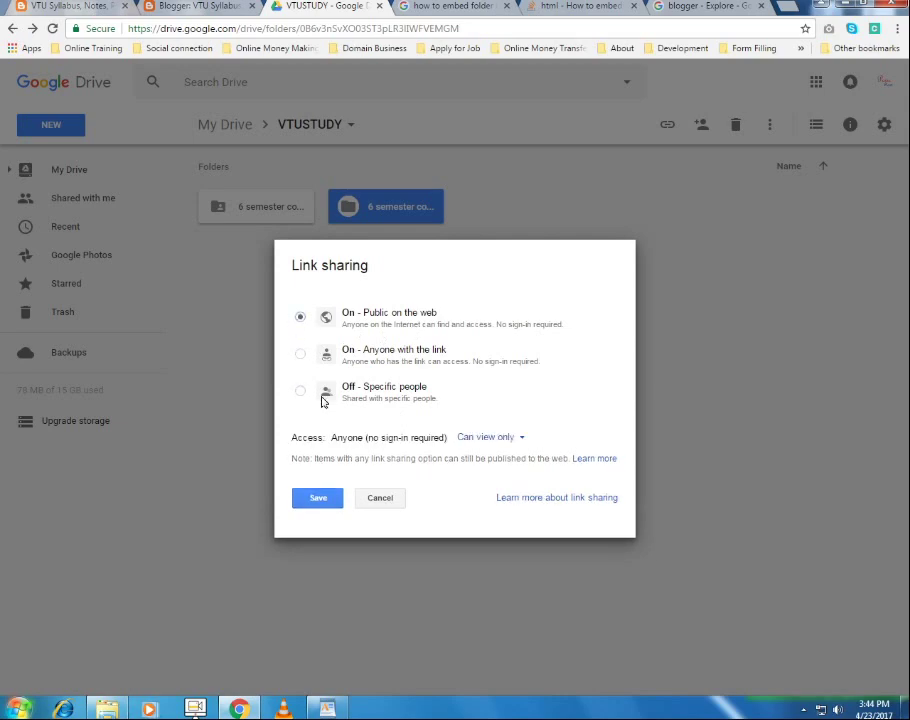
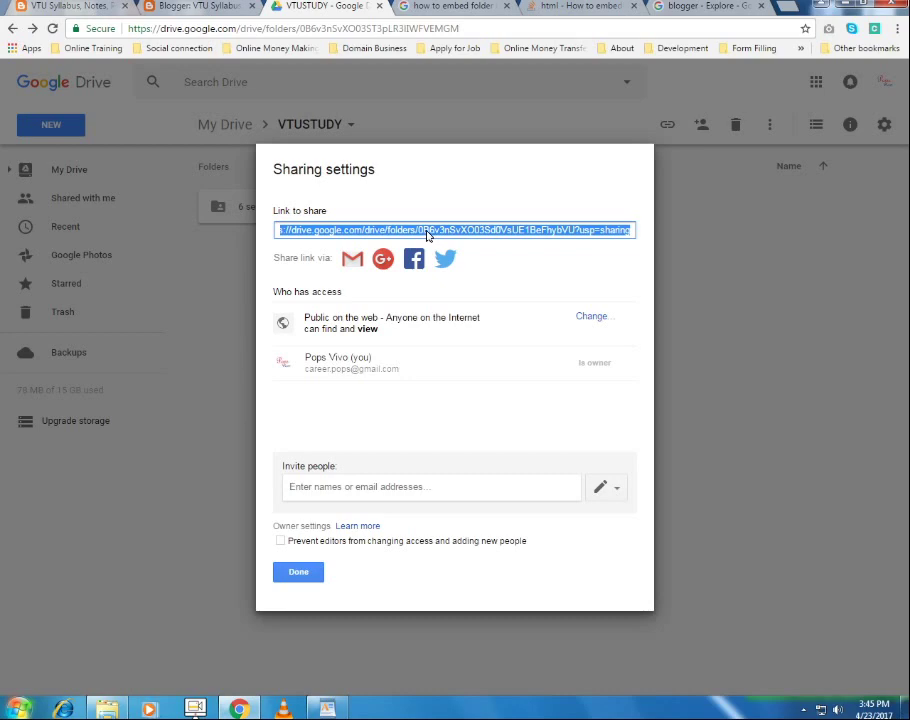
Copy the full link to share from the folder's sharing settings
left_click(421, 236)
left_click(420, 237)
left_click_drag(431, 230, 568, 229)
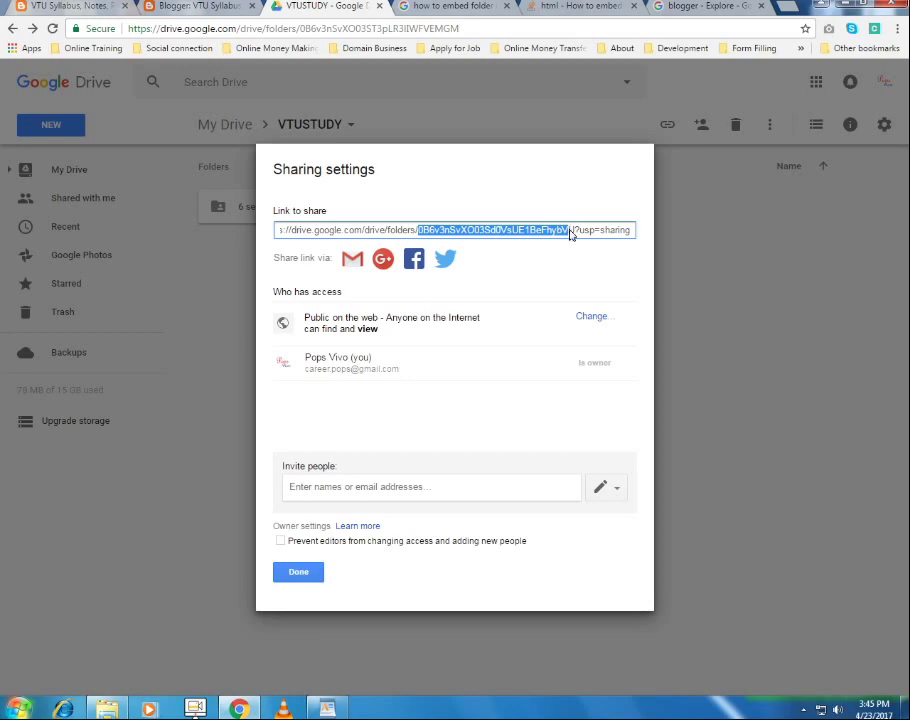
left_click(571, 234)
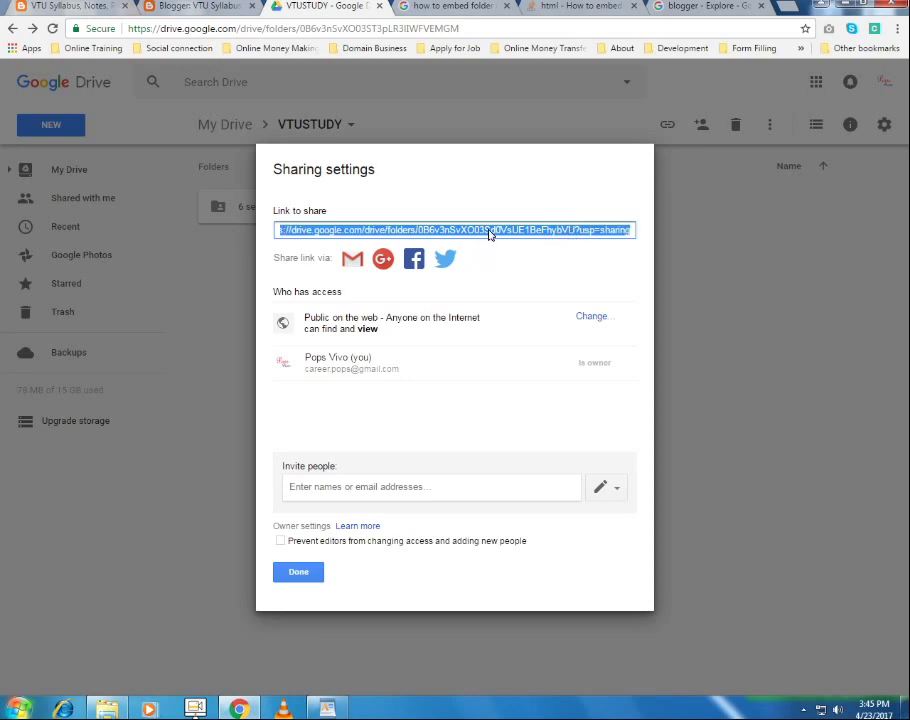
right_click(487, 232)
left_click(528, 243)
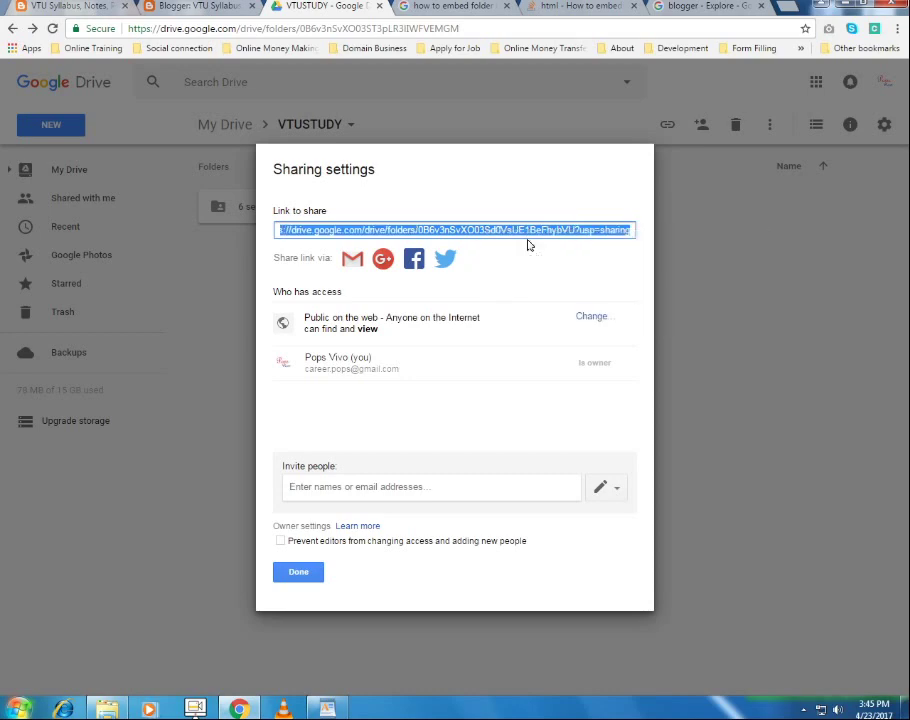
Switch to the WordPad notes and paste the folder's share link below the Grid view code, followed by several blank lines
left_click(326, 708)
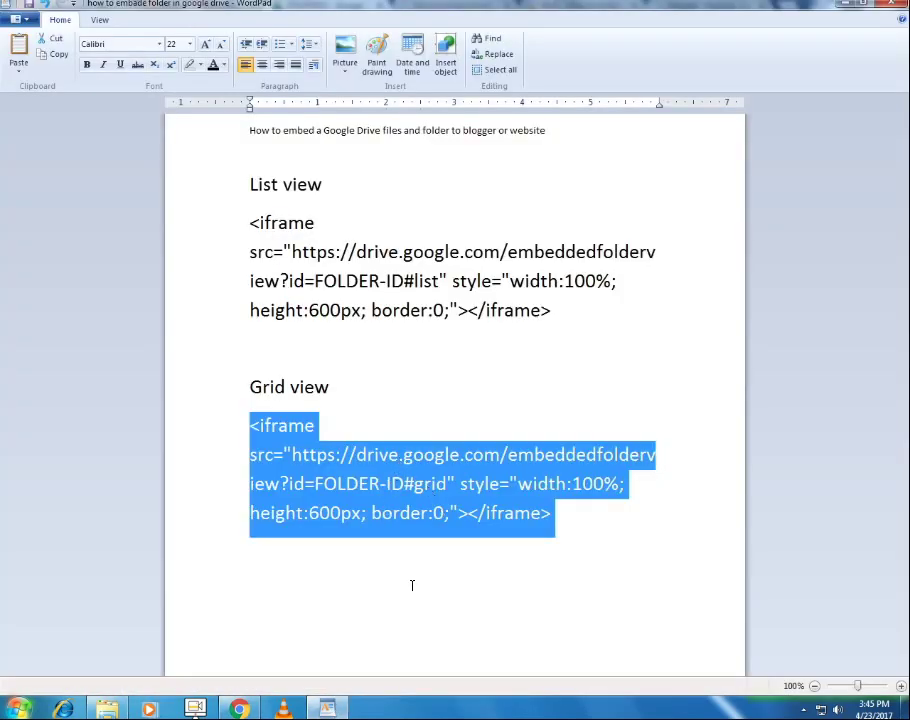
left_click(411, 585)
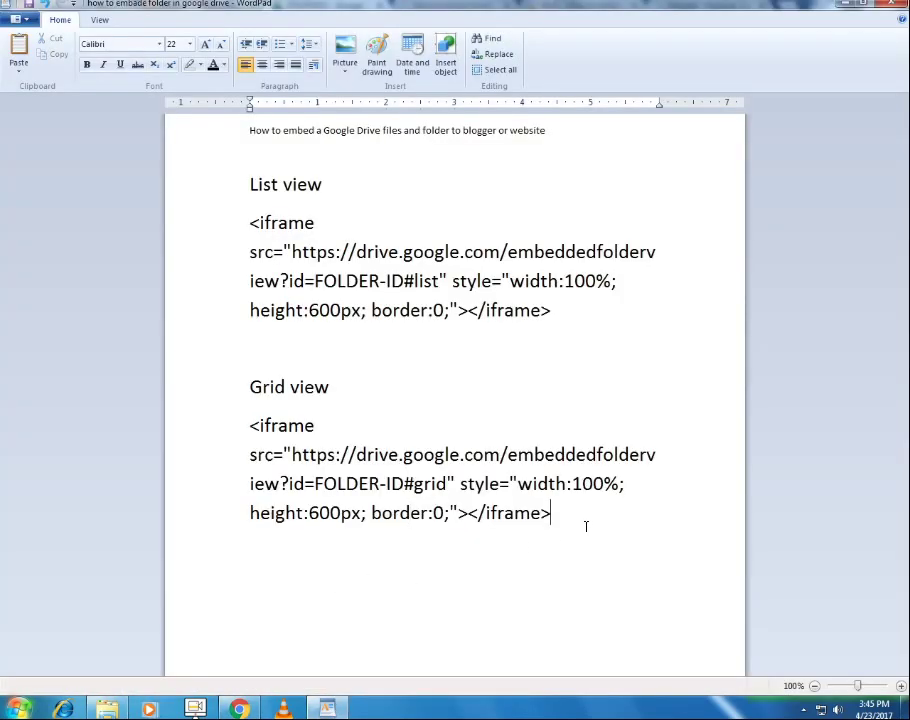
right_click(378, 573)
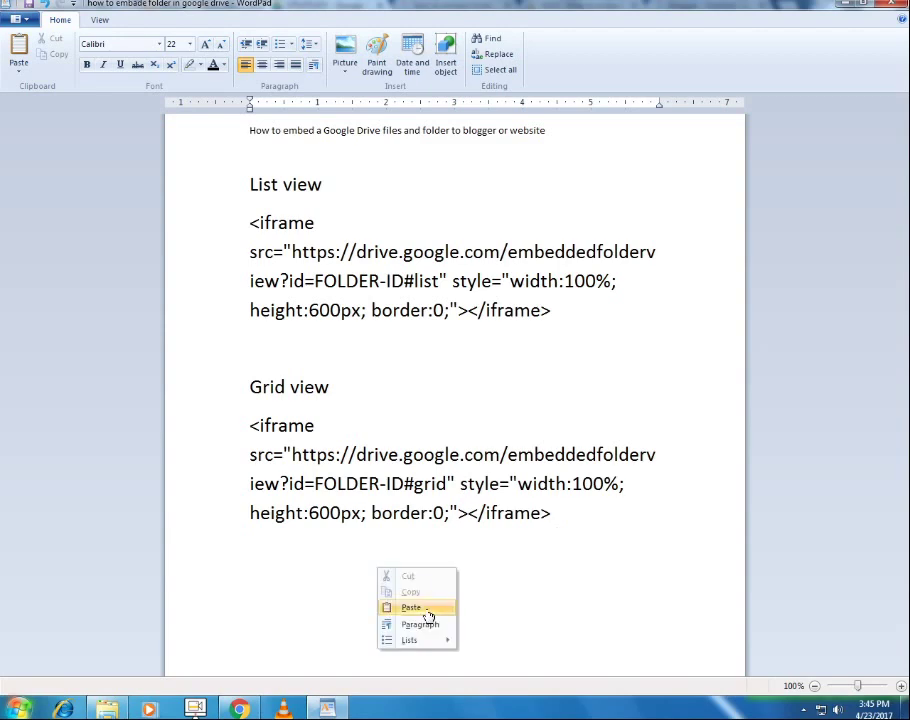
left_click(427, 604)
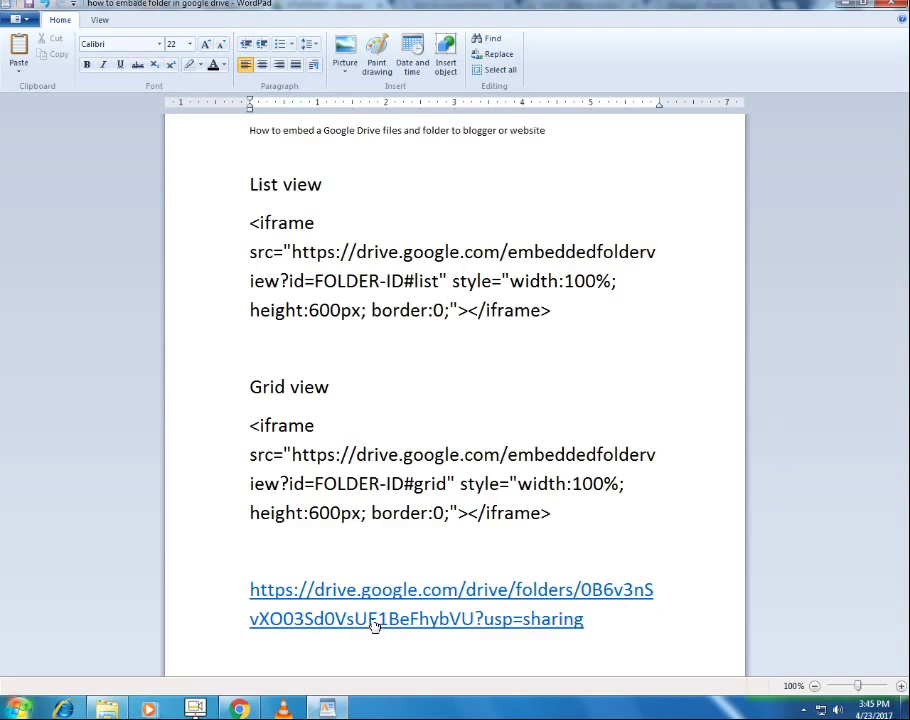
key("Return")
key("Return")
key("Return")
key("Return")
key("Return")
key("Return")
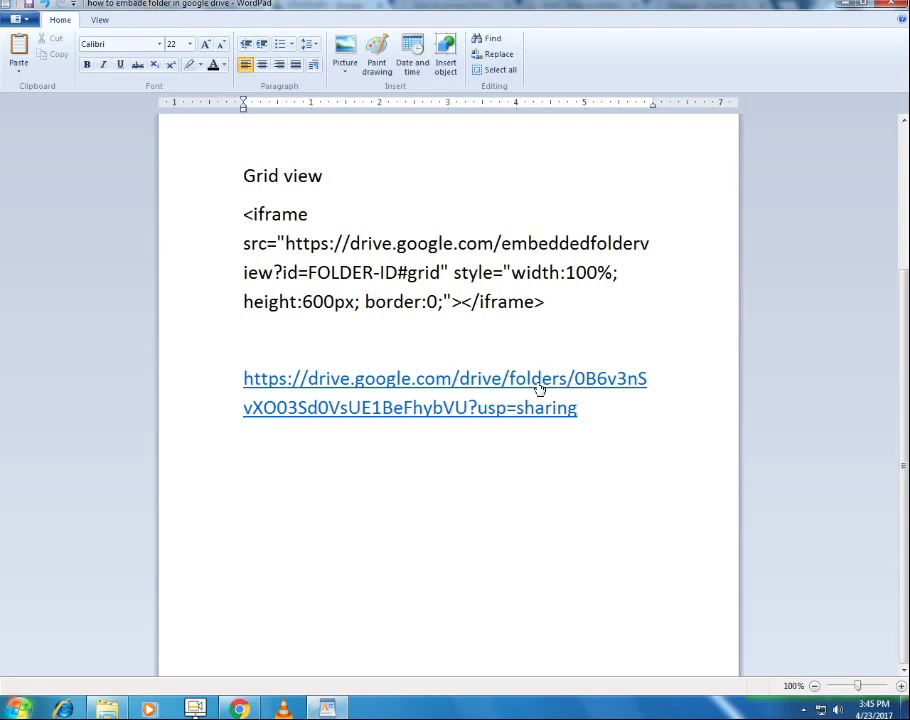
Copy only the folder ID from the pasted link, the part between "folders/" and "?usp=sharing"
left_click_drag(575, 378, 480, 419)
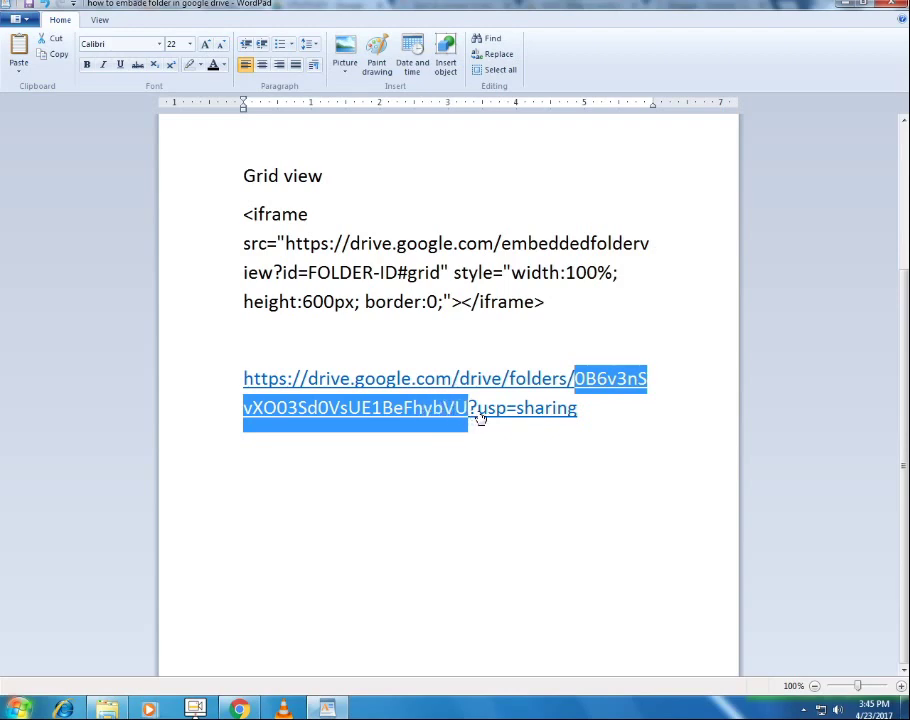
right_click(428, 412)
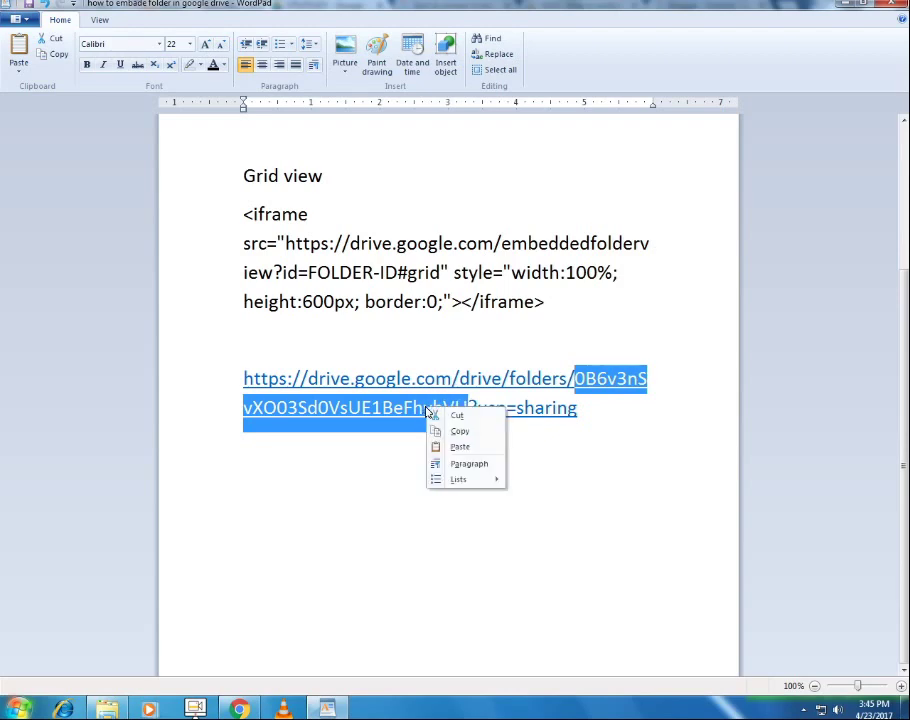
left_click(461, 433)
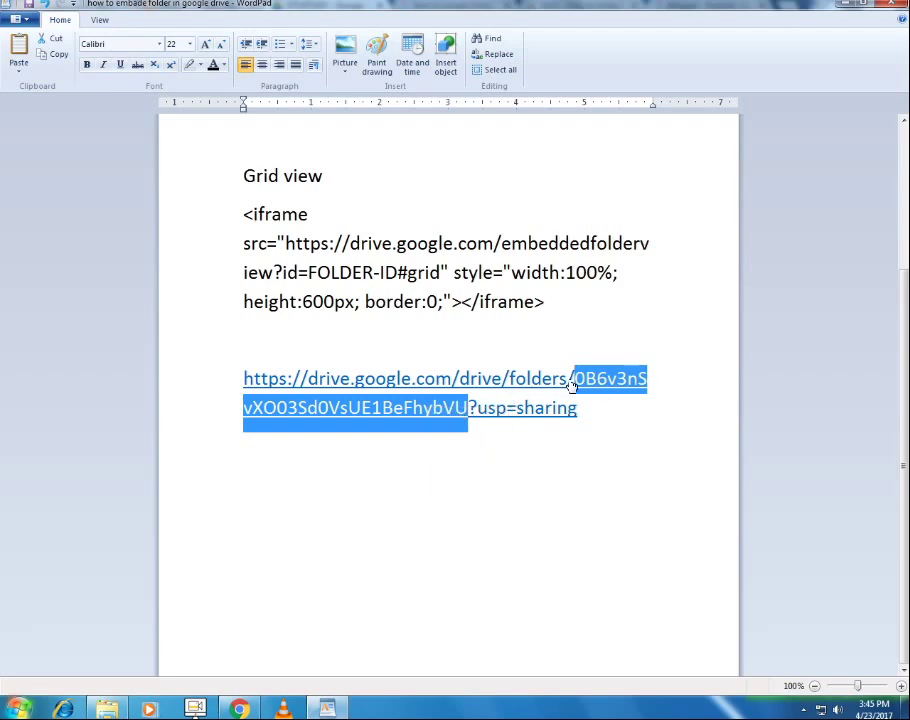
right_click(424, 407)
left_click(455, 429)
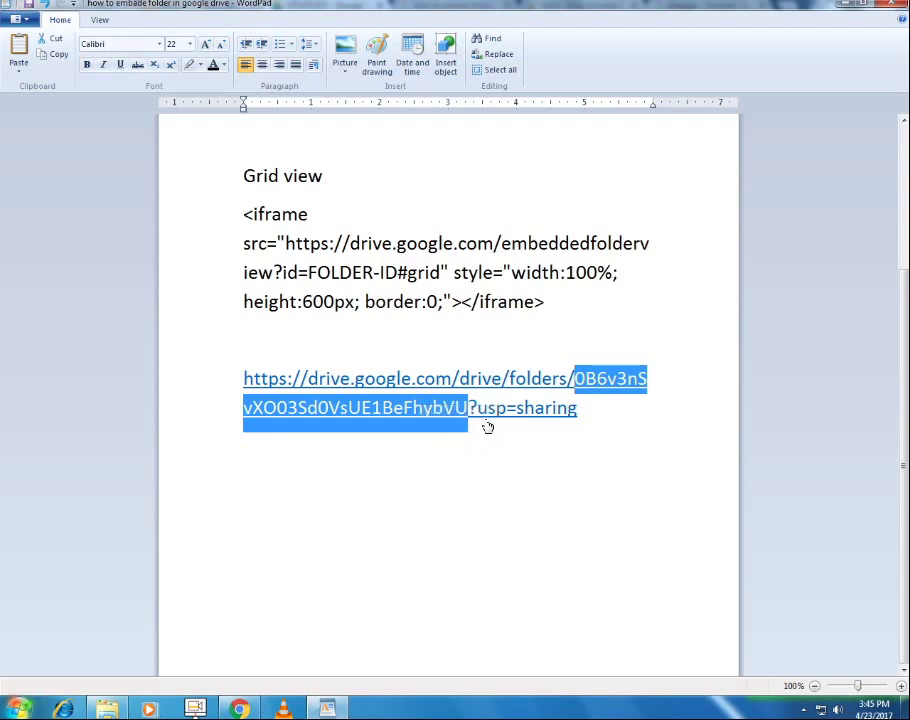
Return to Chrome, close the Drive sharing settings, and replace FOLDER-ID in the Blogger post's iframe code with the copied folder ID
left_click(239, 708)
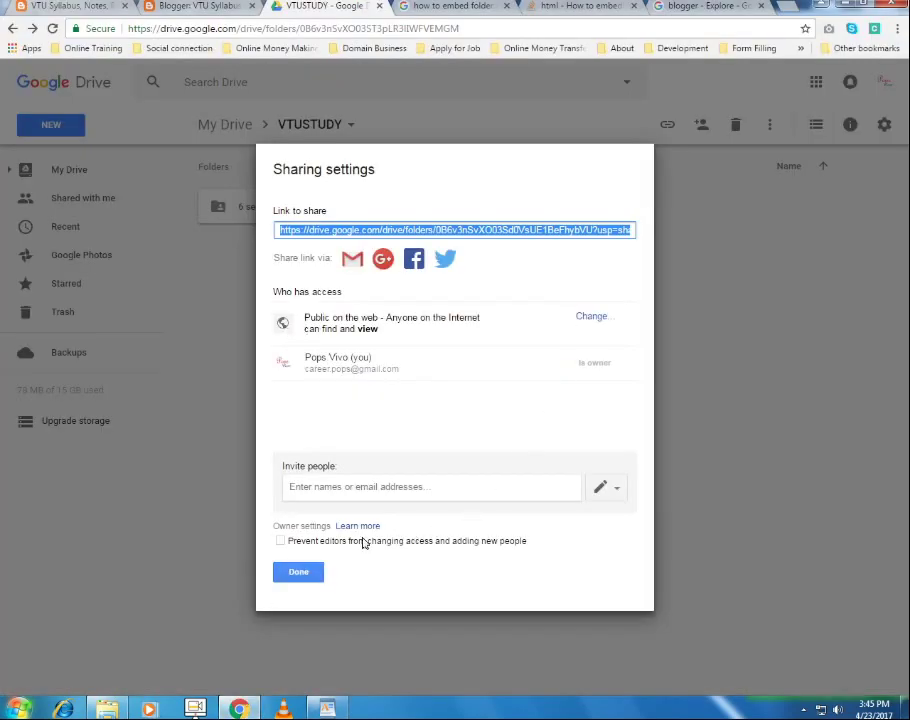
left_click(299, 573)
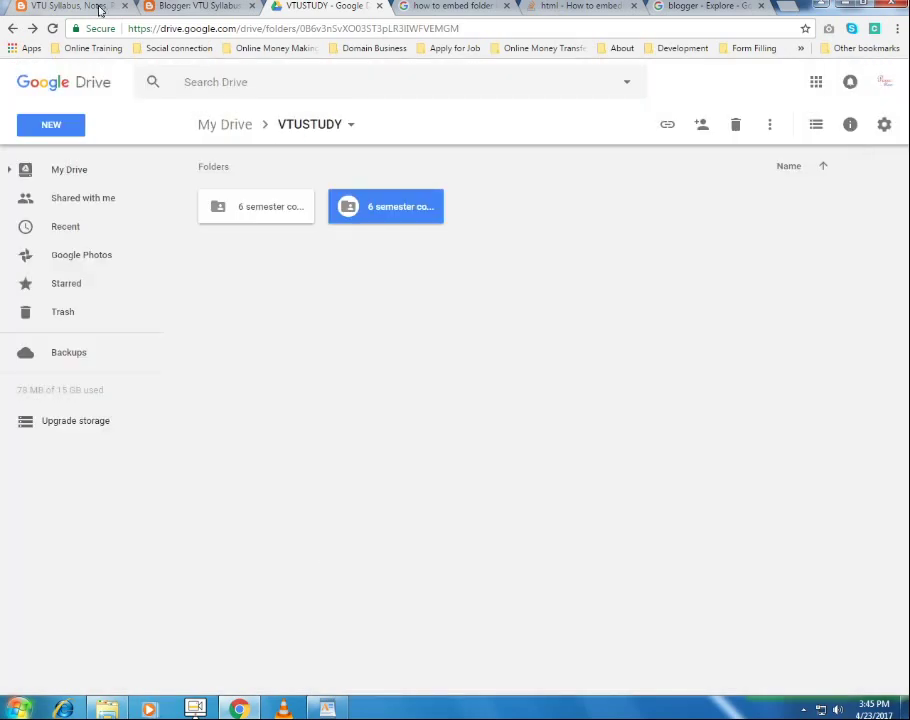
left_click(178, 8)
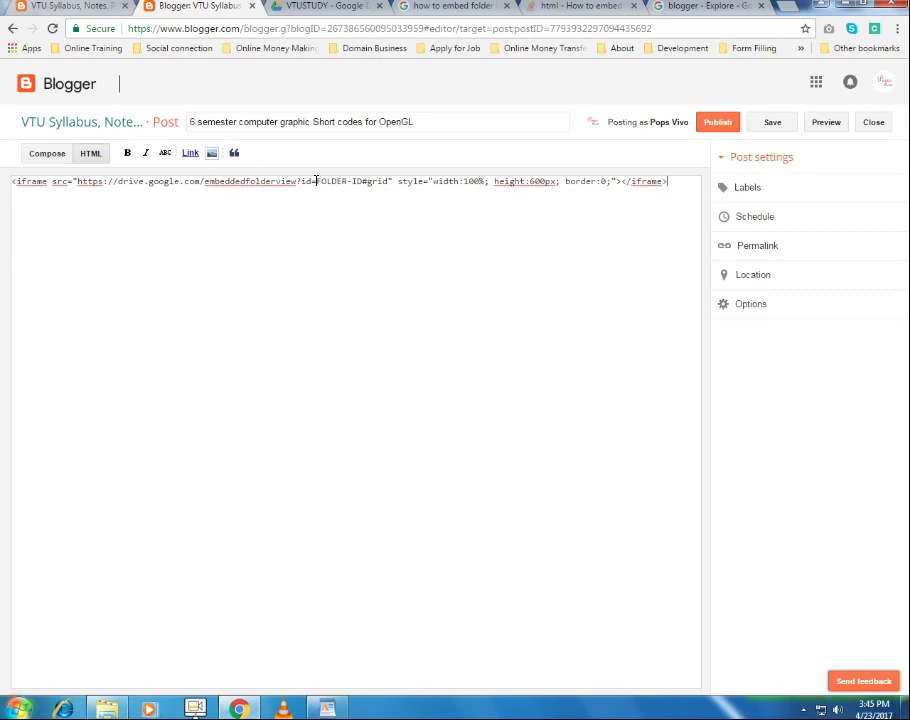
left_click_drag(325, 181, 342, 181)
right_click(352, 181)
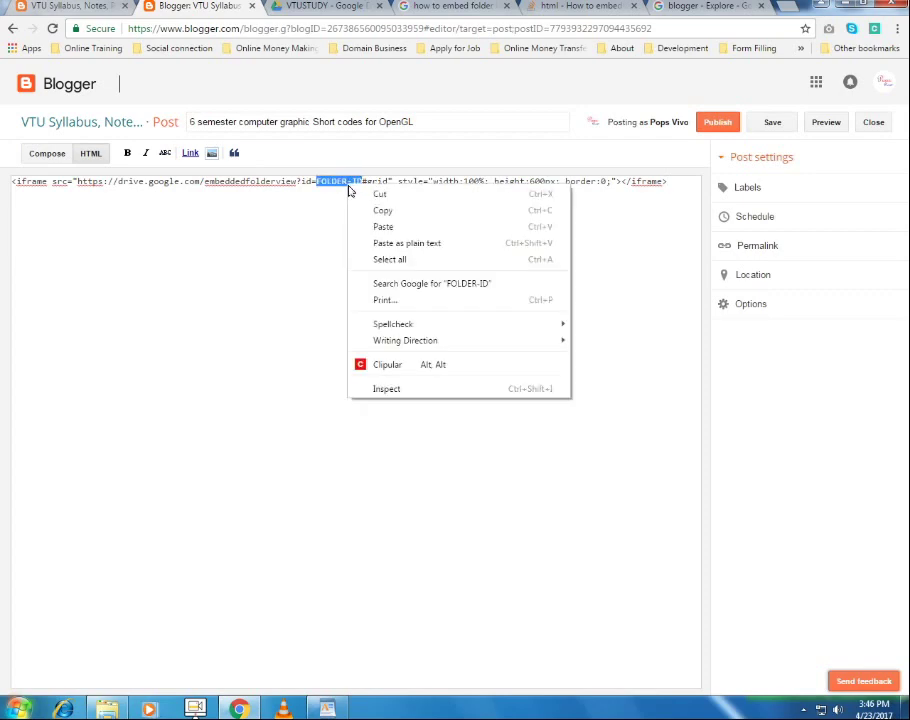
left_click(381, 225)
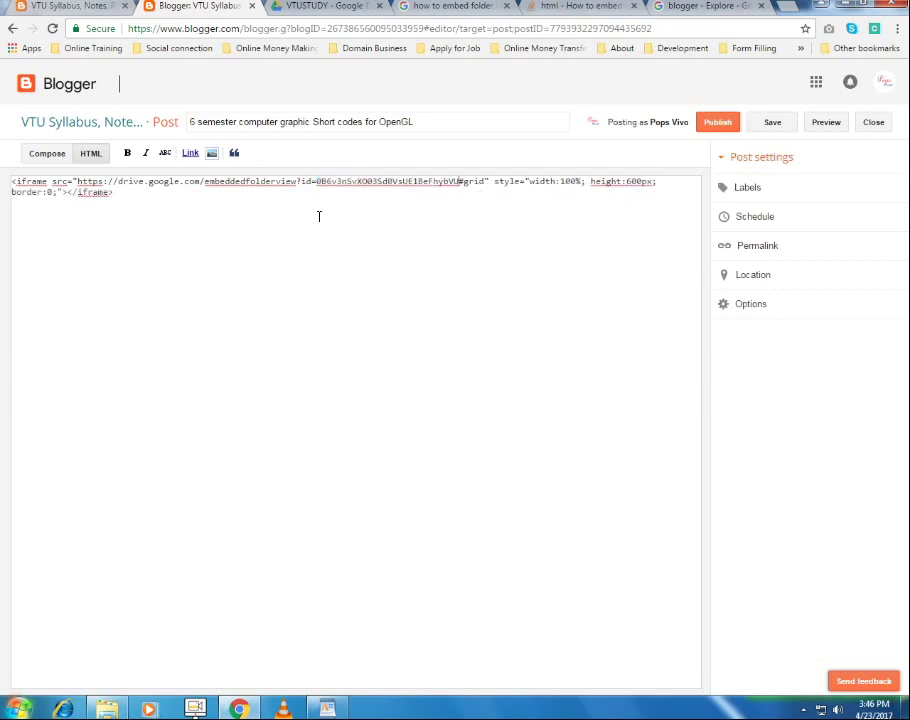
Publish the Blogger post and dismiss the Google+ sharing dialog without sharing
left_click(720, 127)
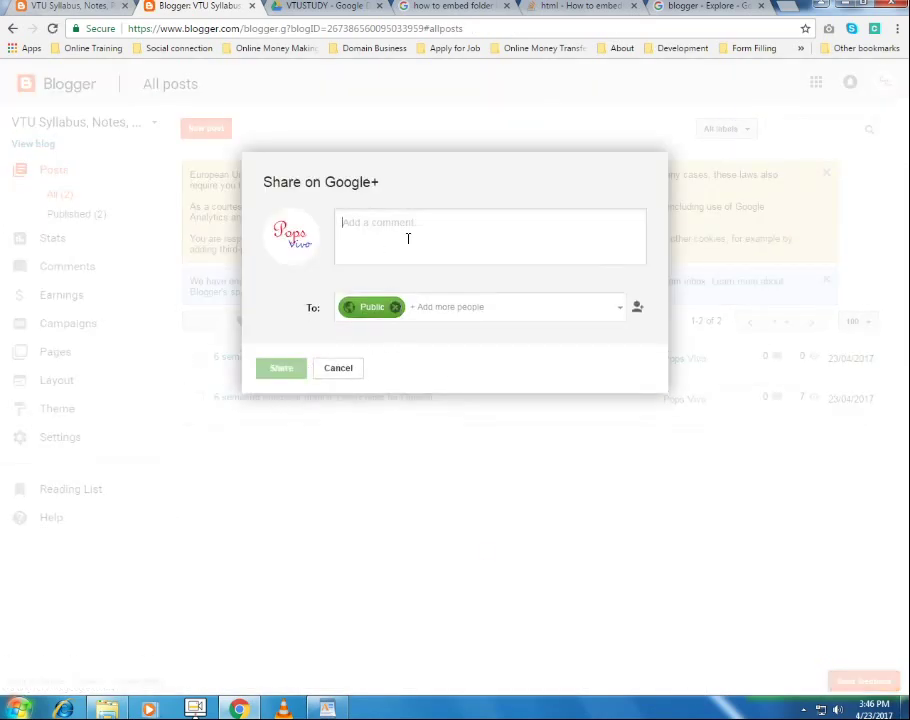
left_click(337, 441)
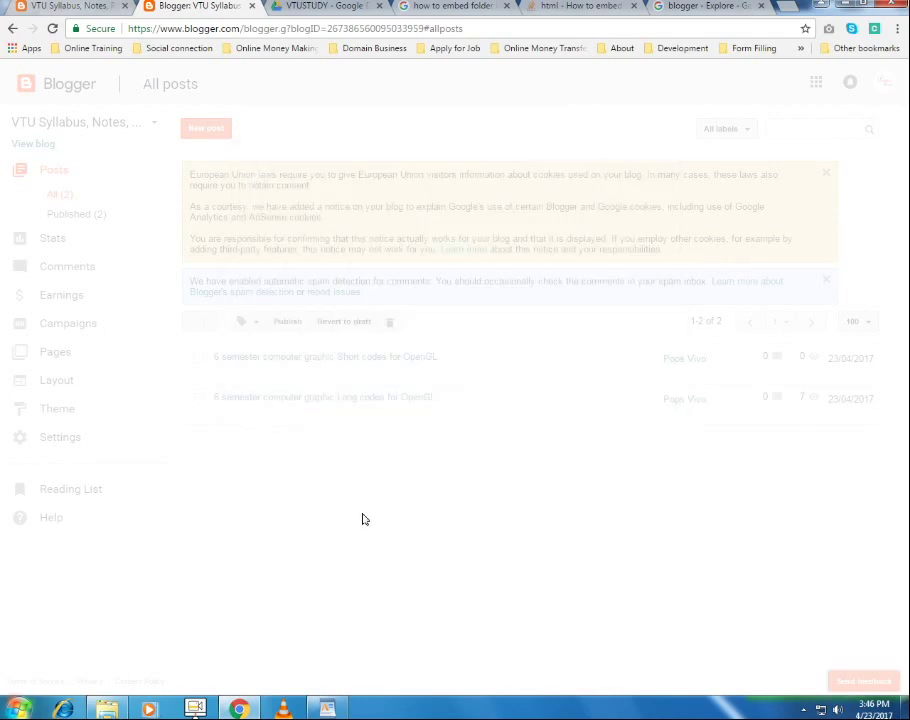
Reload the blog's public home page and open the post "6 semester computer graphic Short codes for OpenGL"
left_click(66, 6)
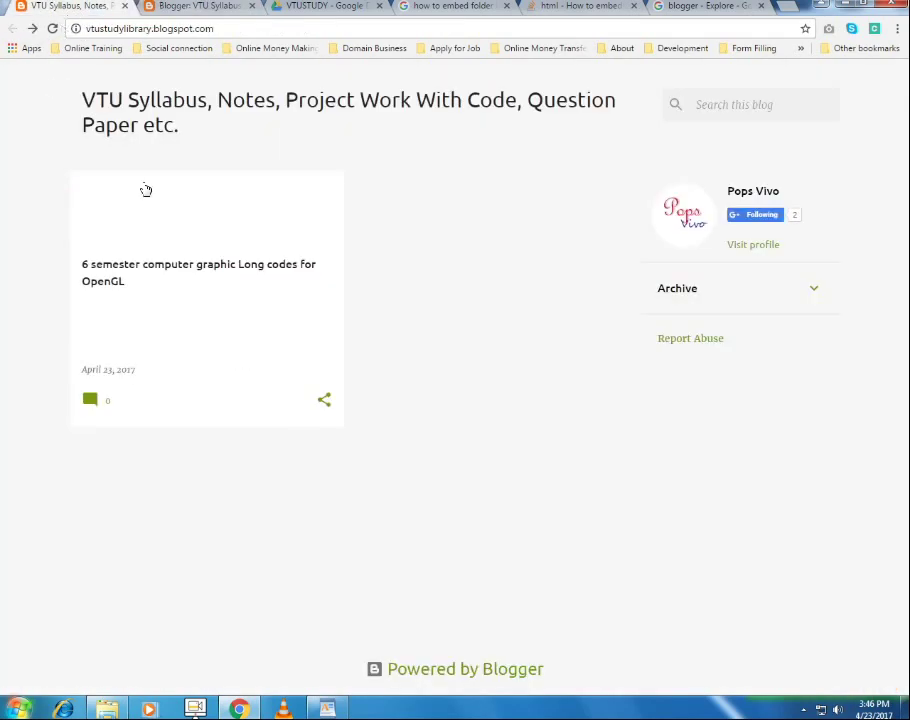
left_click(52, 28)
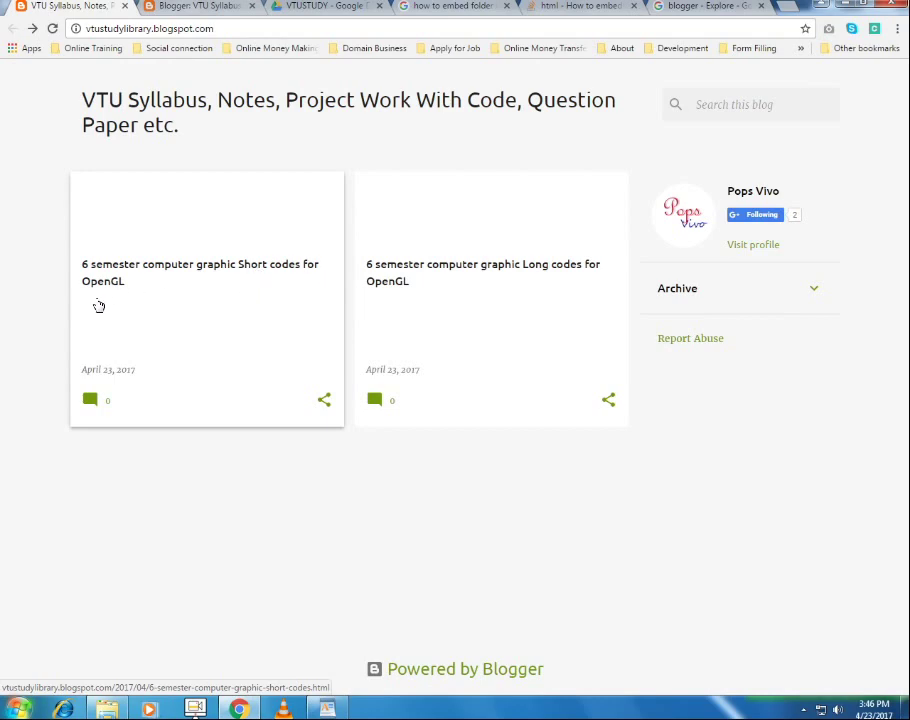
left_click(196, 276)
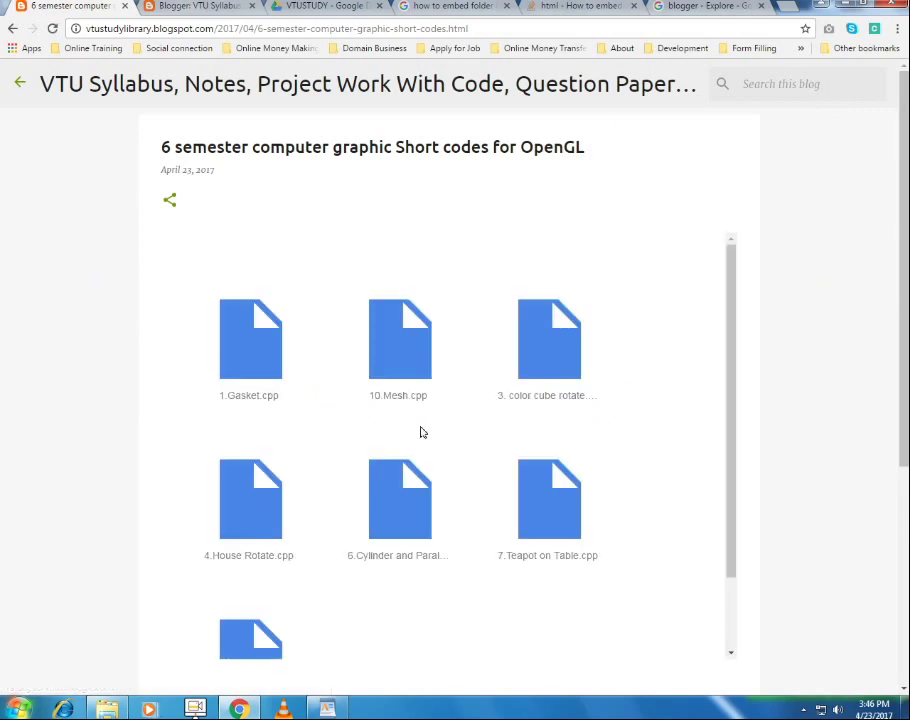
Examine the files displayed in the embedded Grid view folder of the published post
scroll(420, 430, "down", 2)
scroll(426, 428, "down", 3)
scroll(400, 430, "up", 4)
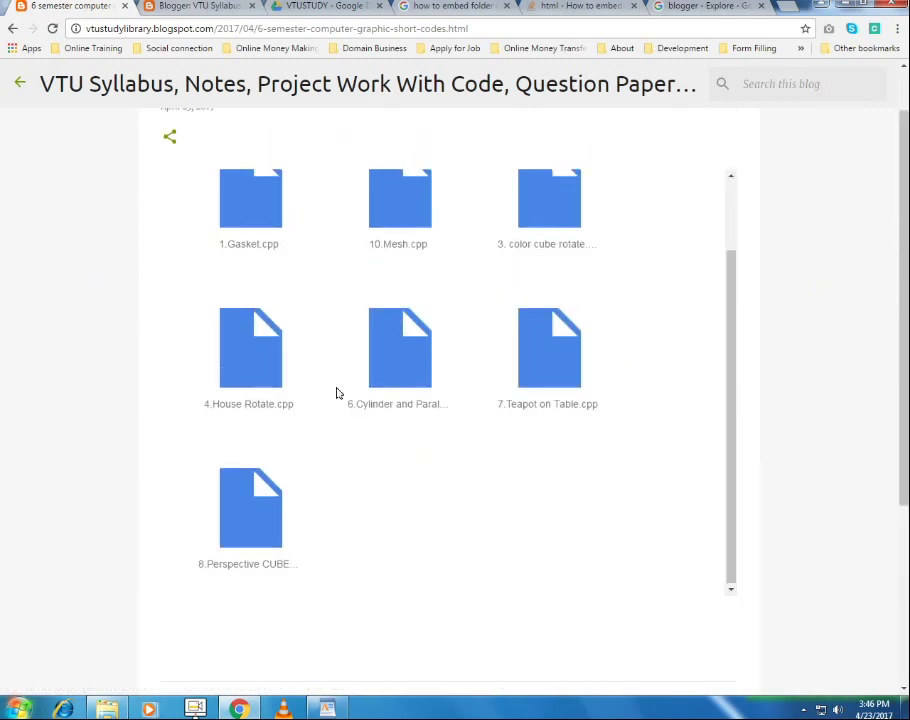
scroll(201, 292, "up", 1)
scroll(355, 420, "down", 5)
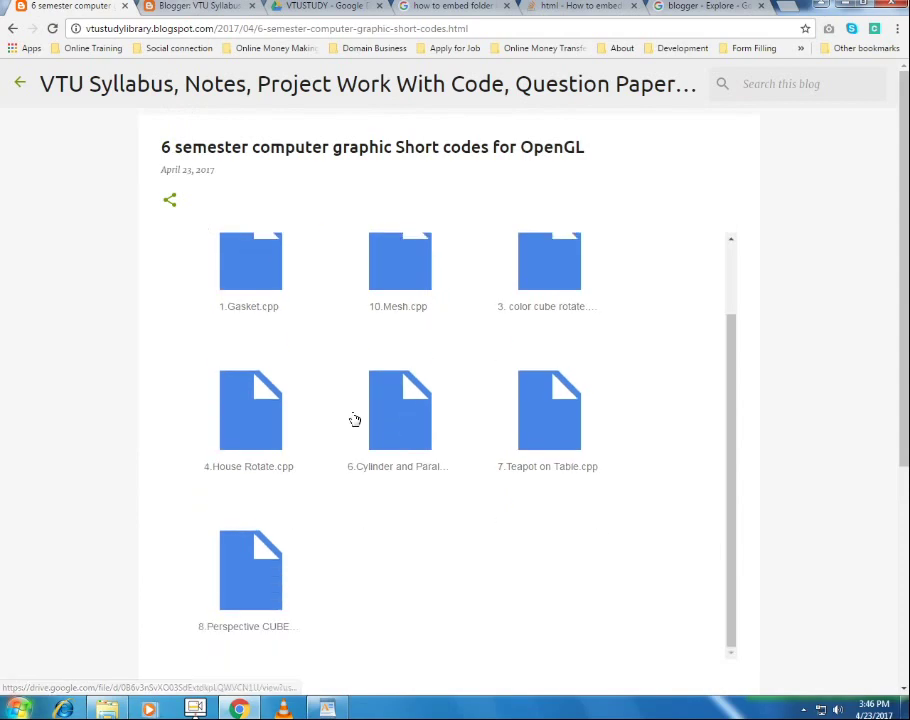
scroll(354, 416, "up", 4)
scroll(292, 346, "up", 2)
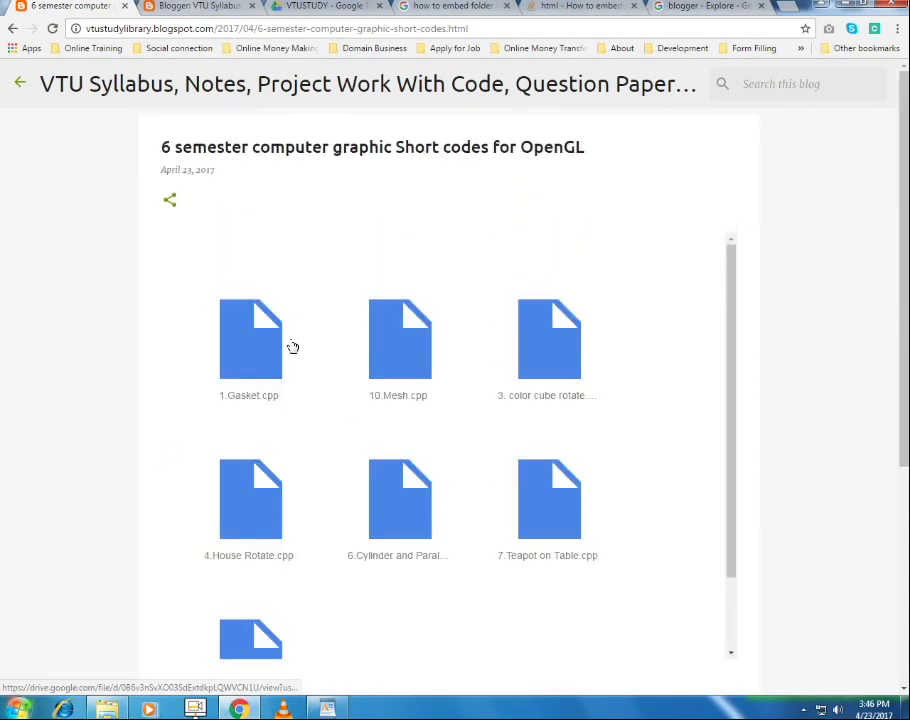
scroll(330, 490, "down", 1)
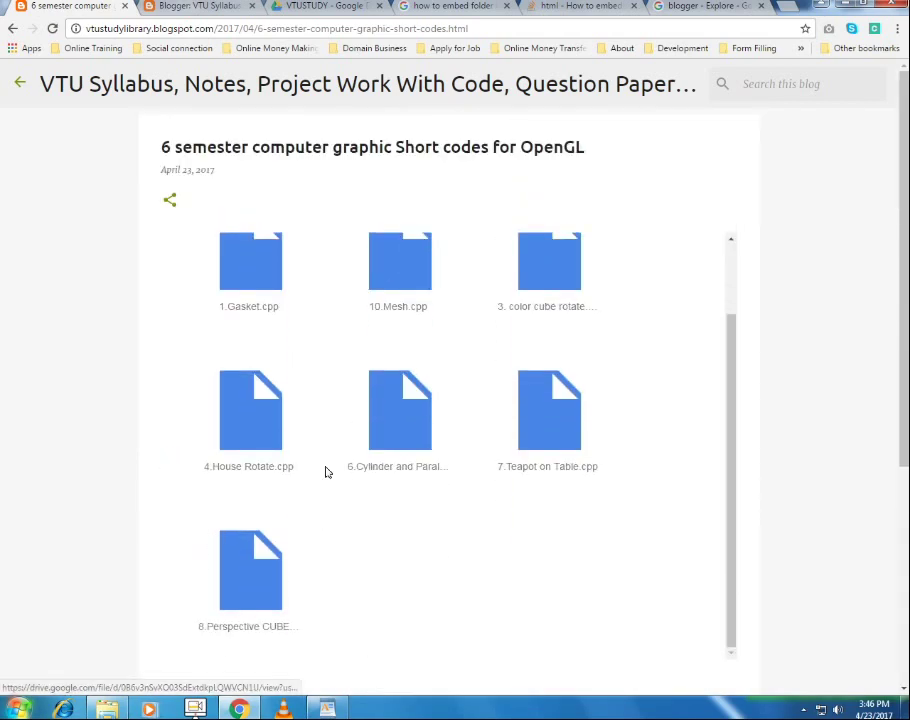
scroll(353, 548, "up", 1)
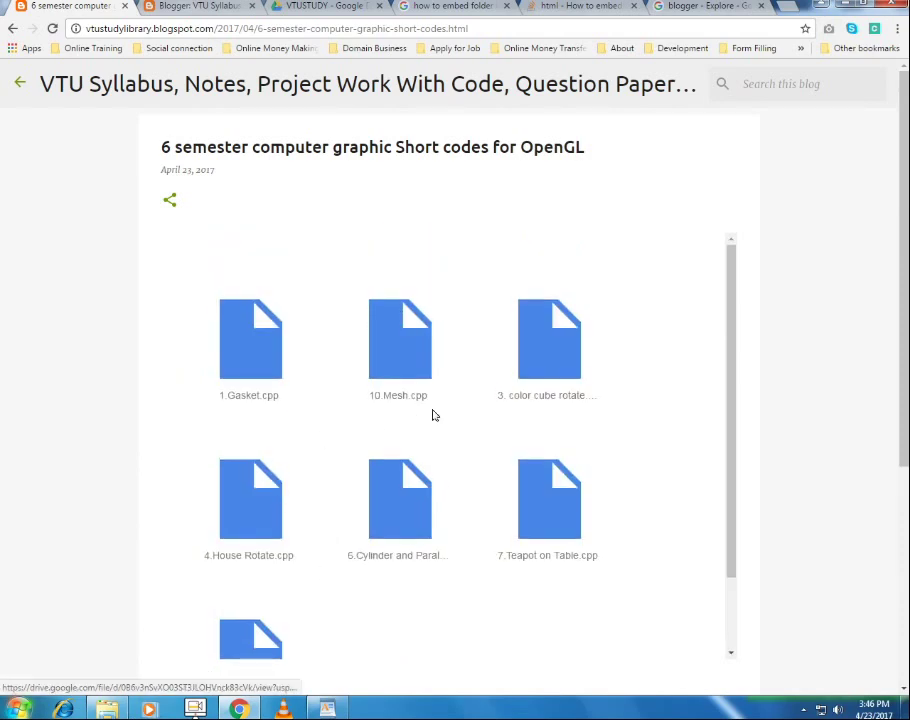
scroll(440, 470, "down", 1)
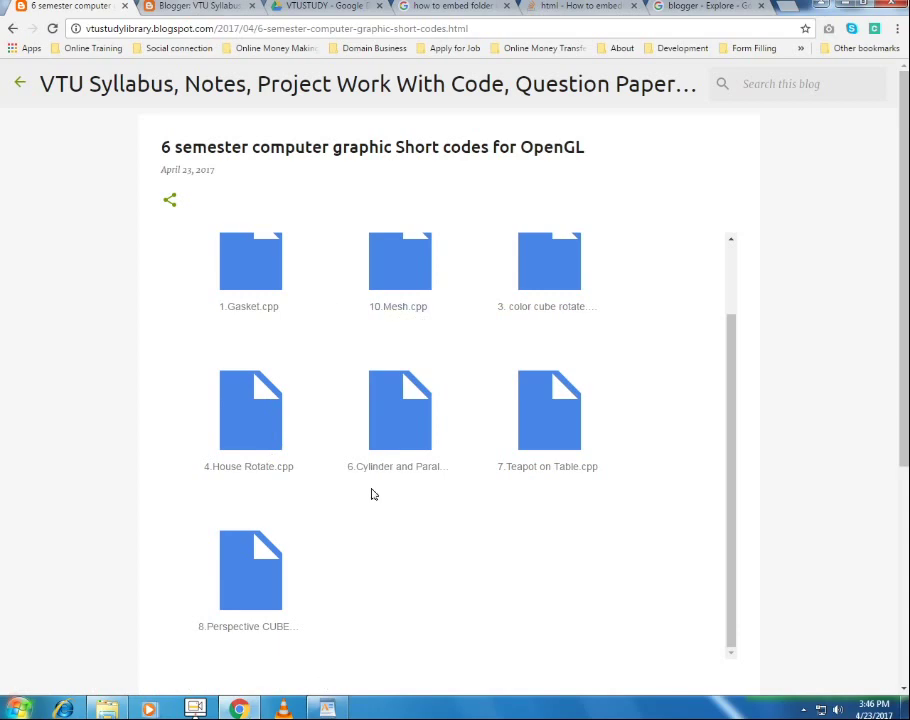
scroll(372, 492, "up", 1)
scroll(372, 492, "down", 1)
scroll(237, 269, "up", 1)
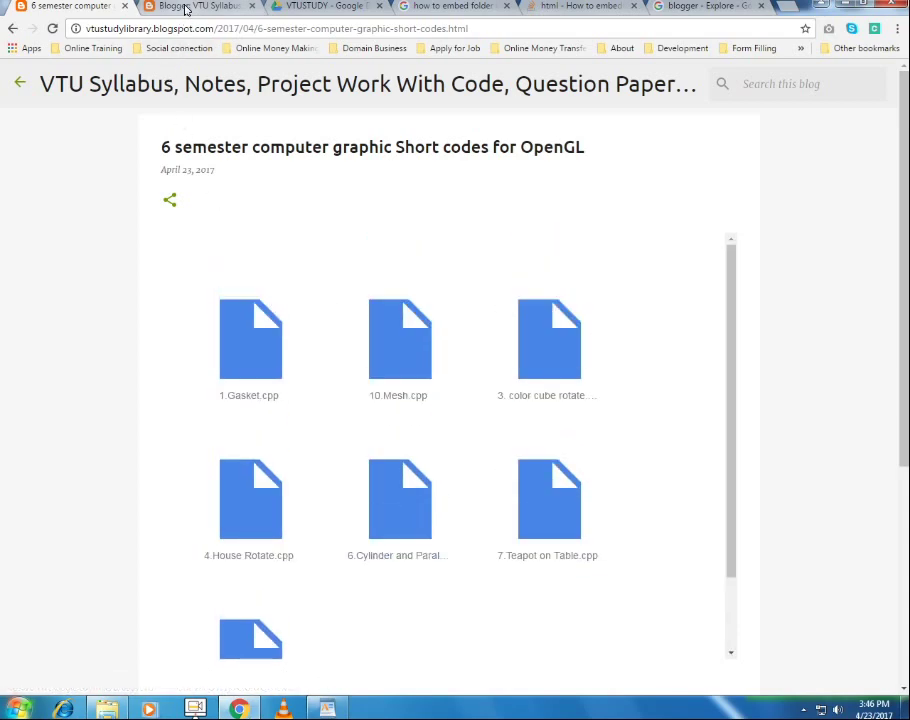
Remove #grid from the iframe code of the Blogger post "6 semester computer graphic Short codes for OpenGL" and update the post
left_click(165, 7)
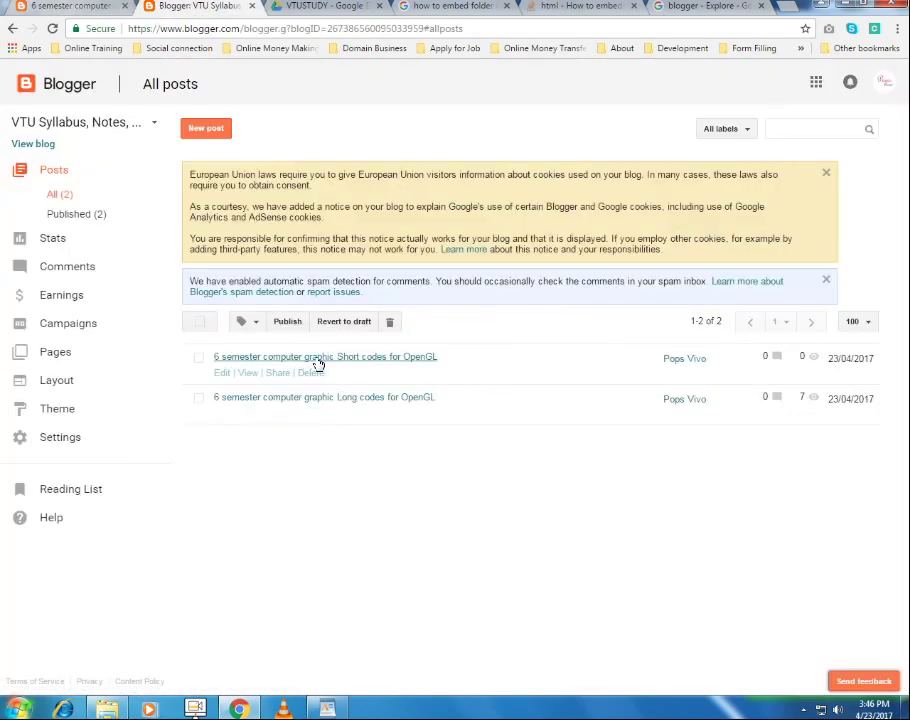
left_click(314, 358)
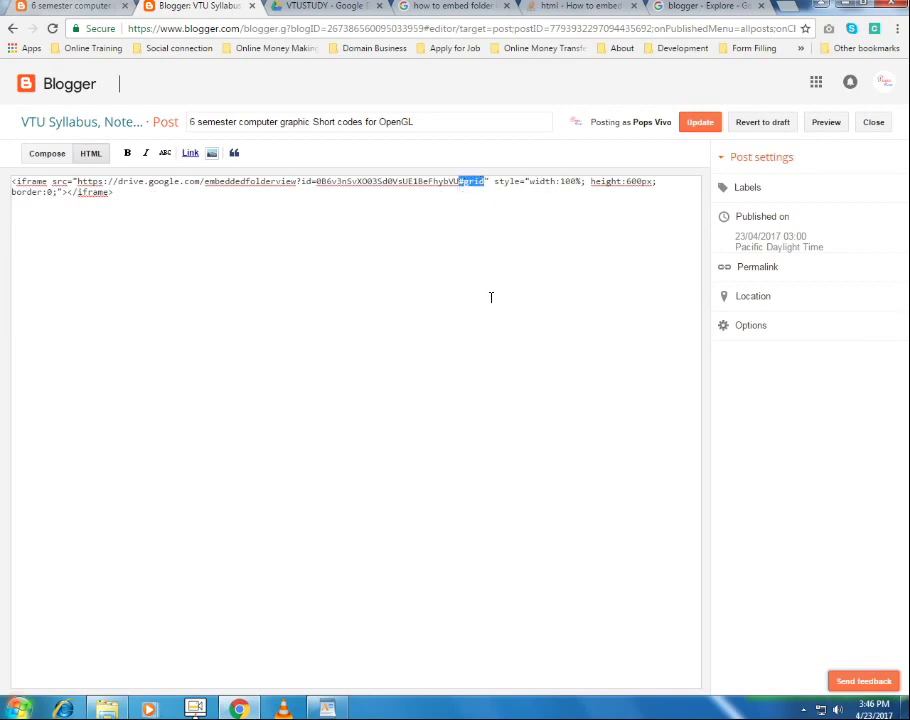
key("BackSpace")
left_click(700, 122)
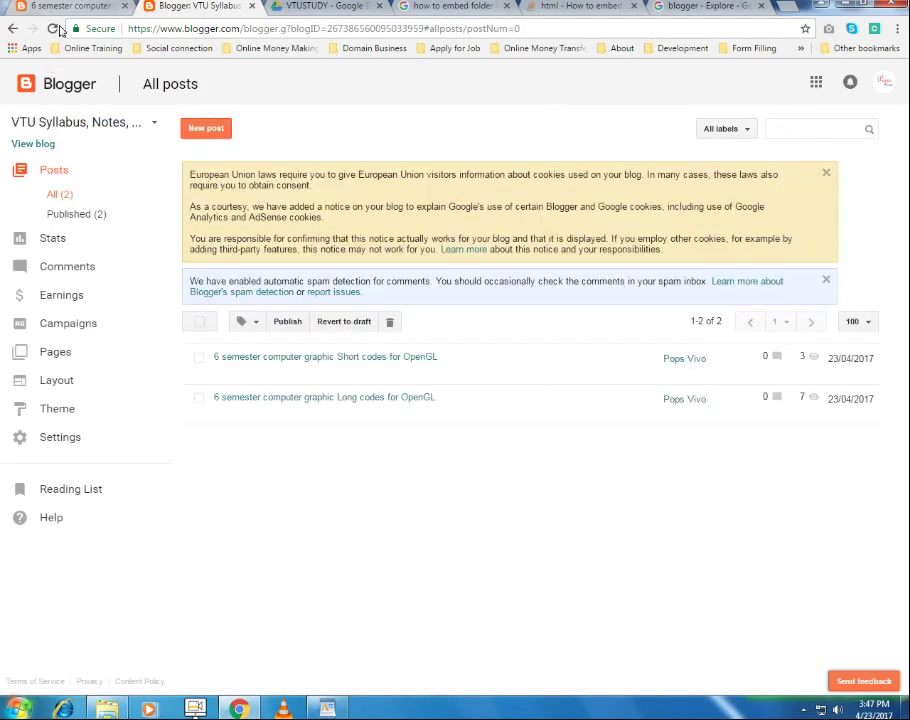
Return to the published Short codes post and reload it to check how the embedded folder is displayed
left_click(68, 8)
left_click(53, 29)
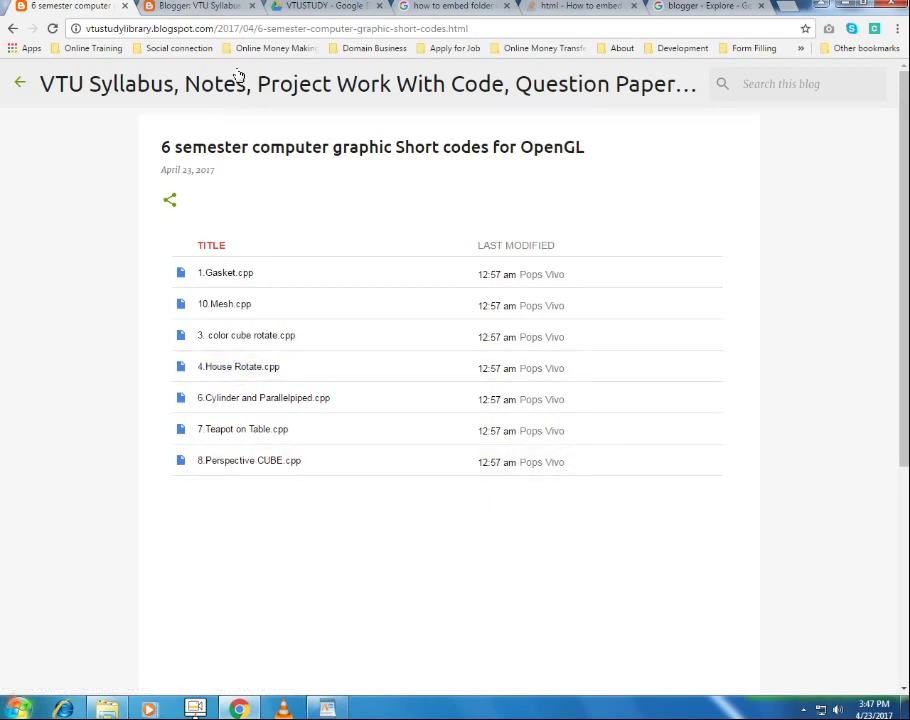
left_click(146, 7)
left_click(56, 6)
left_click(182, 8)
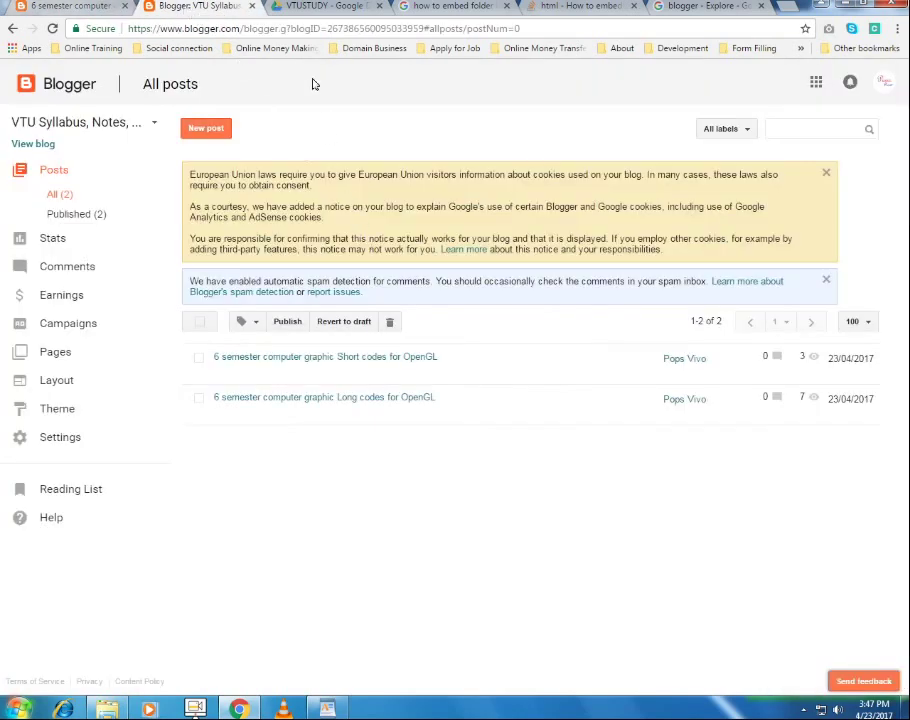
left_click(326, 8)
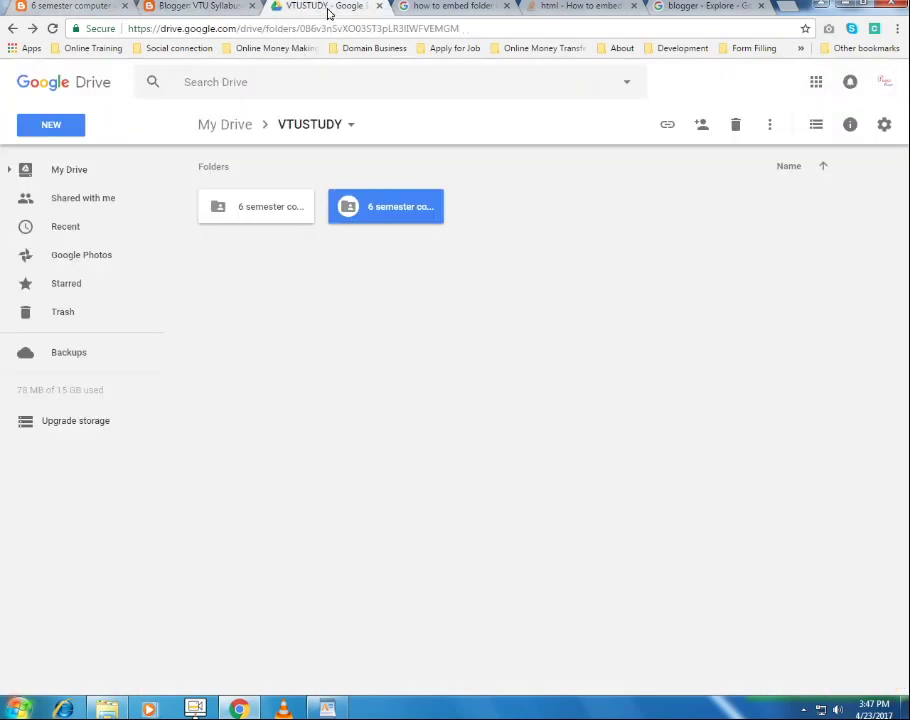
left_click(195, 8)
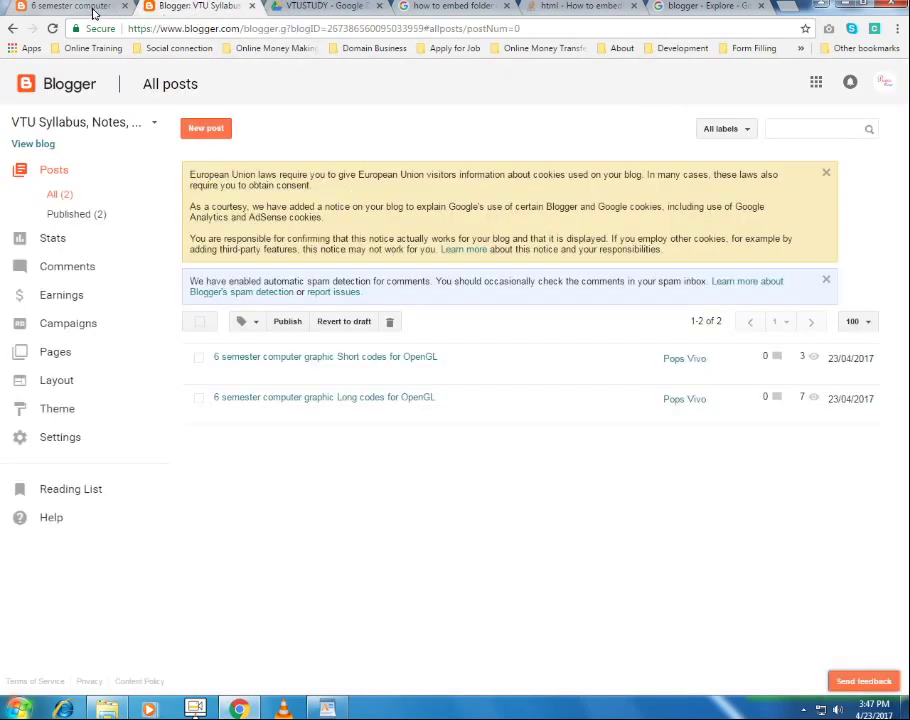
left_click(96, 8)
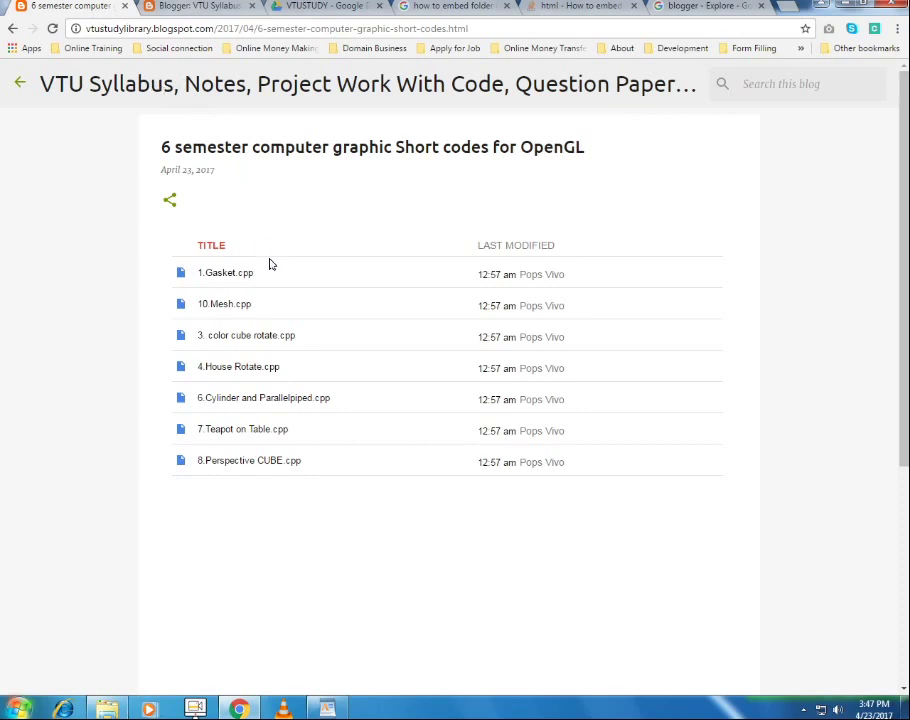
left_click(220, 9)
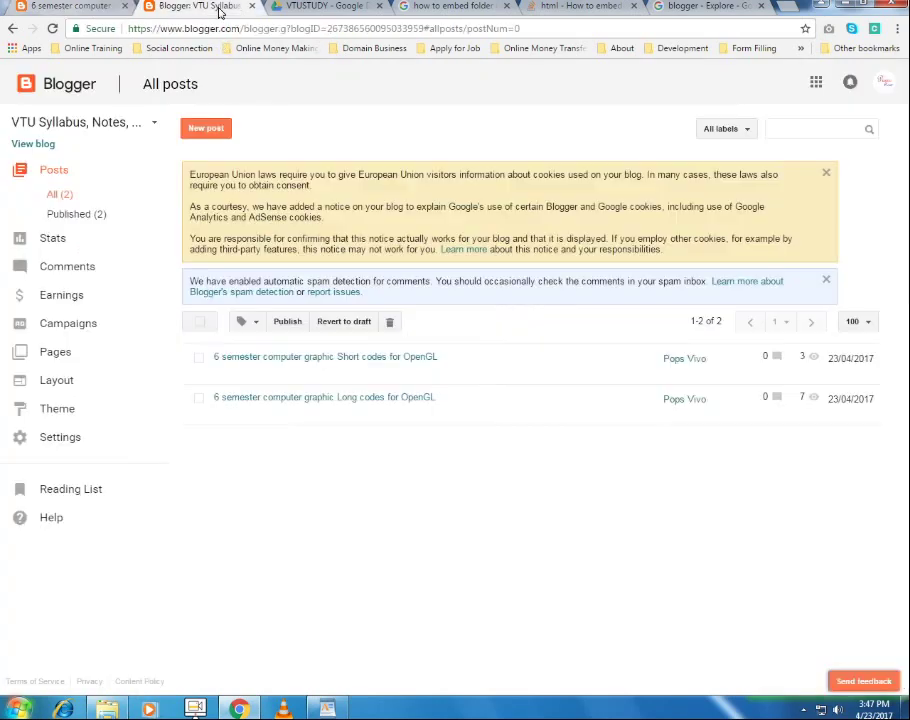